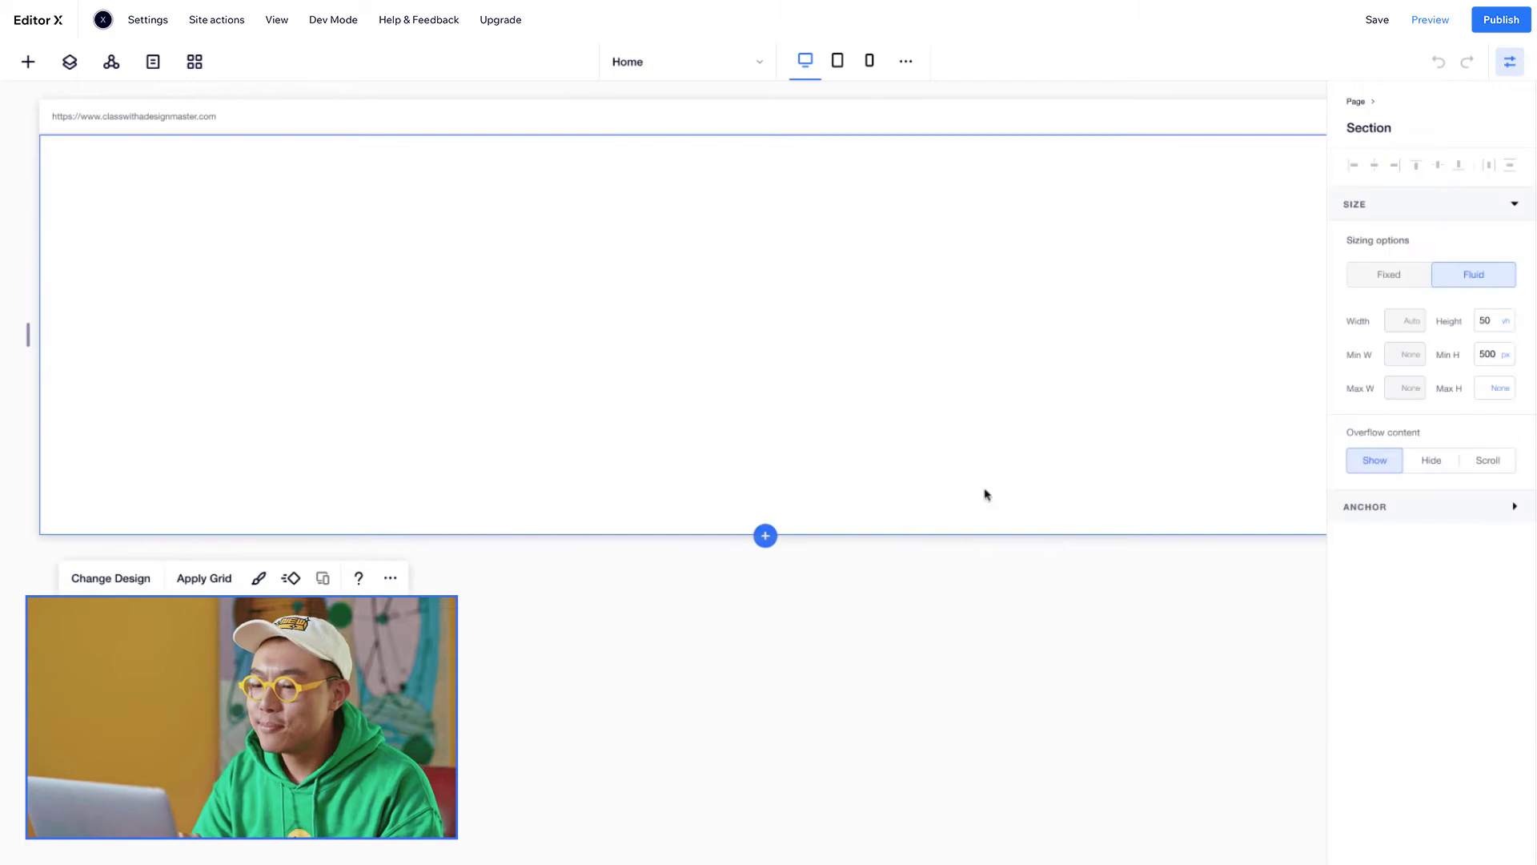
# Step: Narrow the page canvas and set the empty section's height to 100 vh
pyautogui.moveTo(16, 333); pyautogui.dragTo(308, 335)
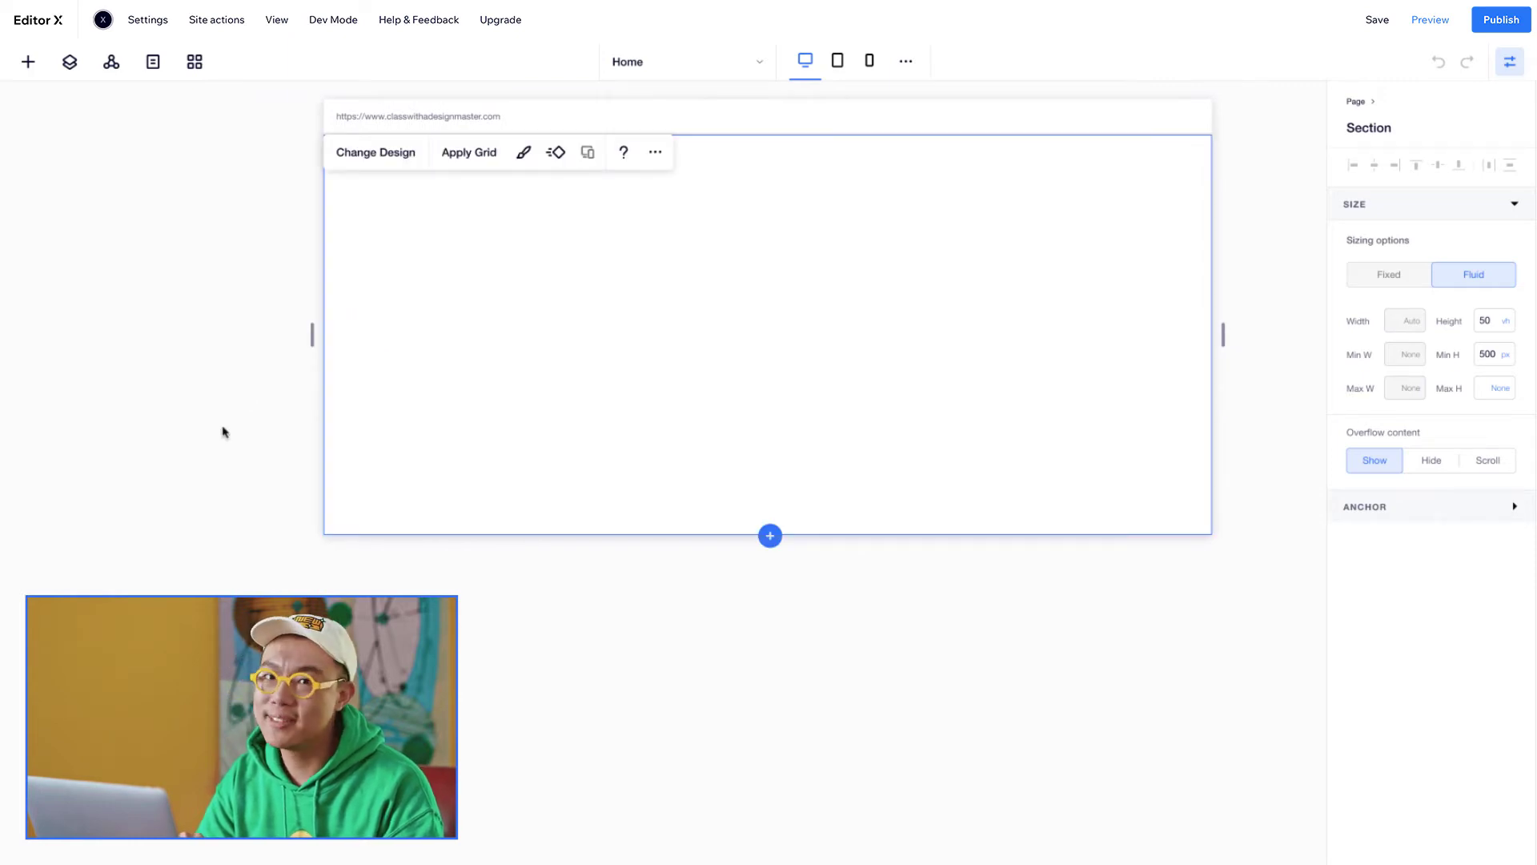
pyautogui.click(1054, 384)
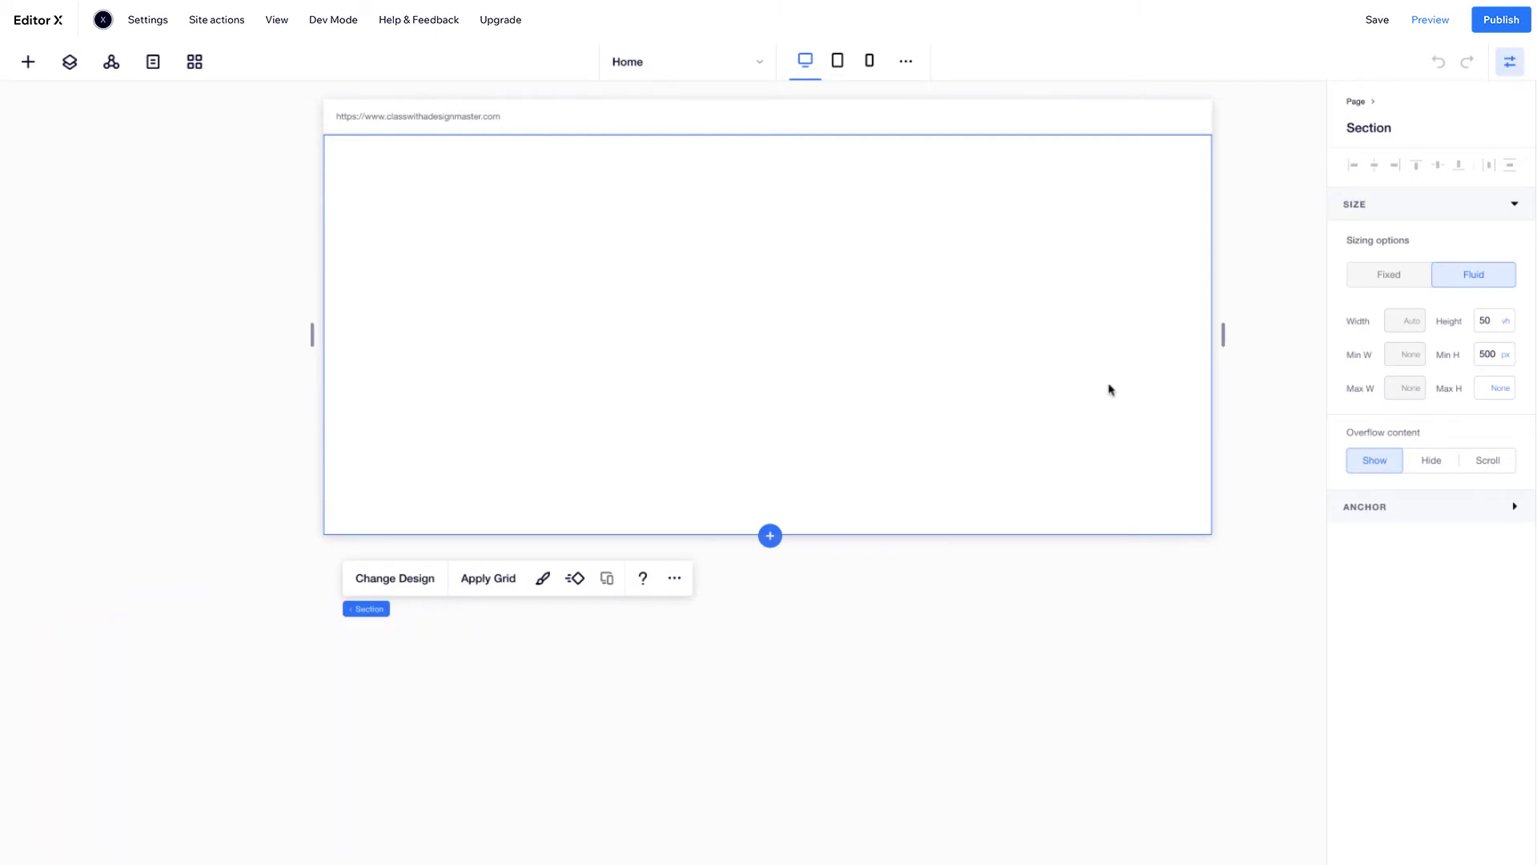
pyautogui.write('100')
pyautogui.press('Return')
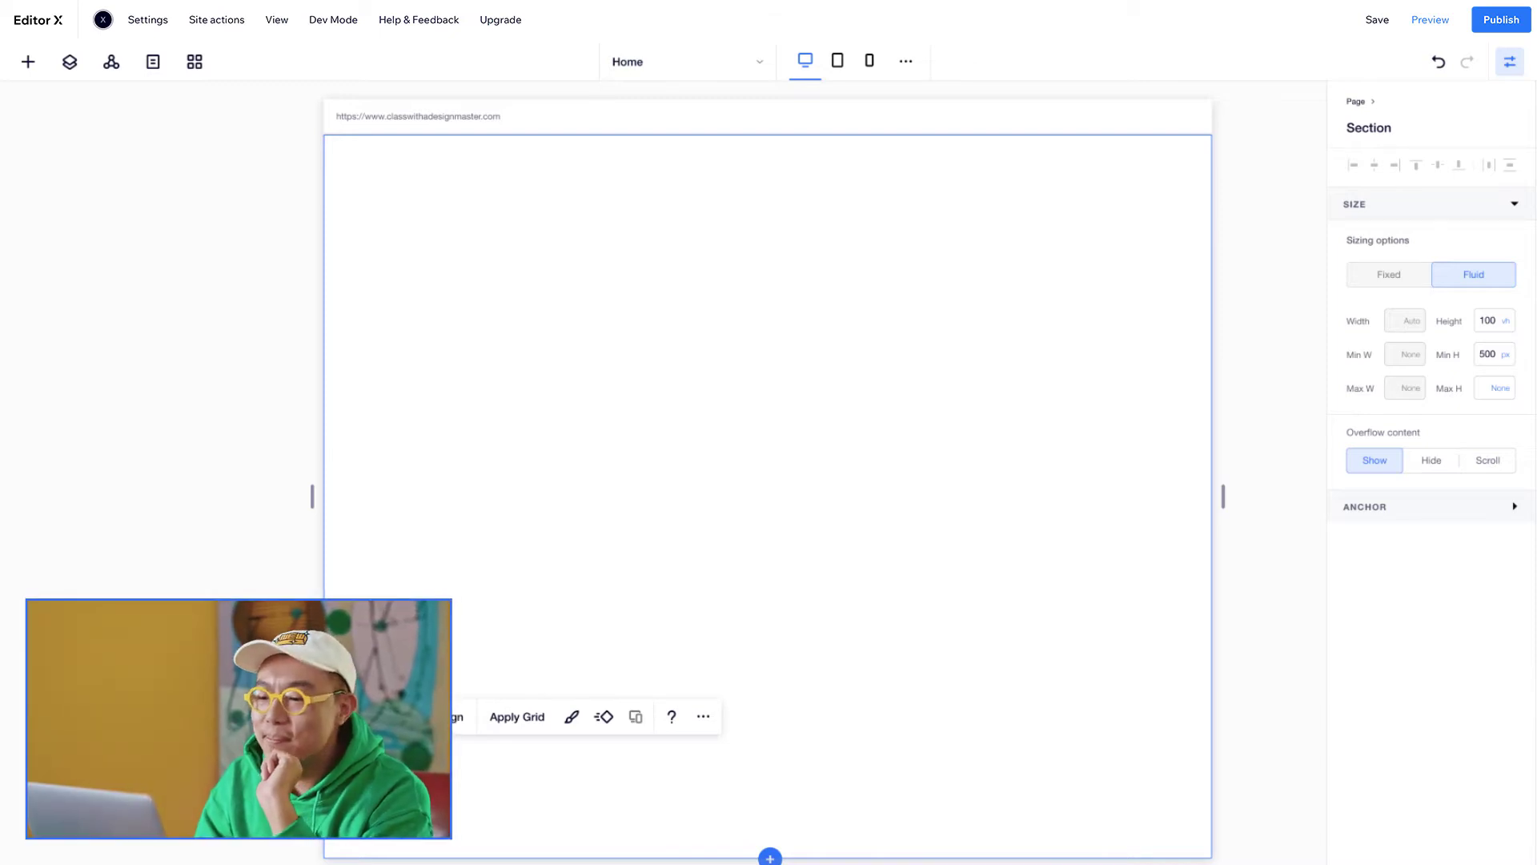
# Step: Add a black container box to the section and change its fill color to yellow
pyautogui.click(28, 62)
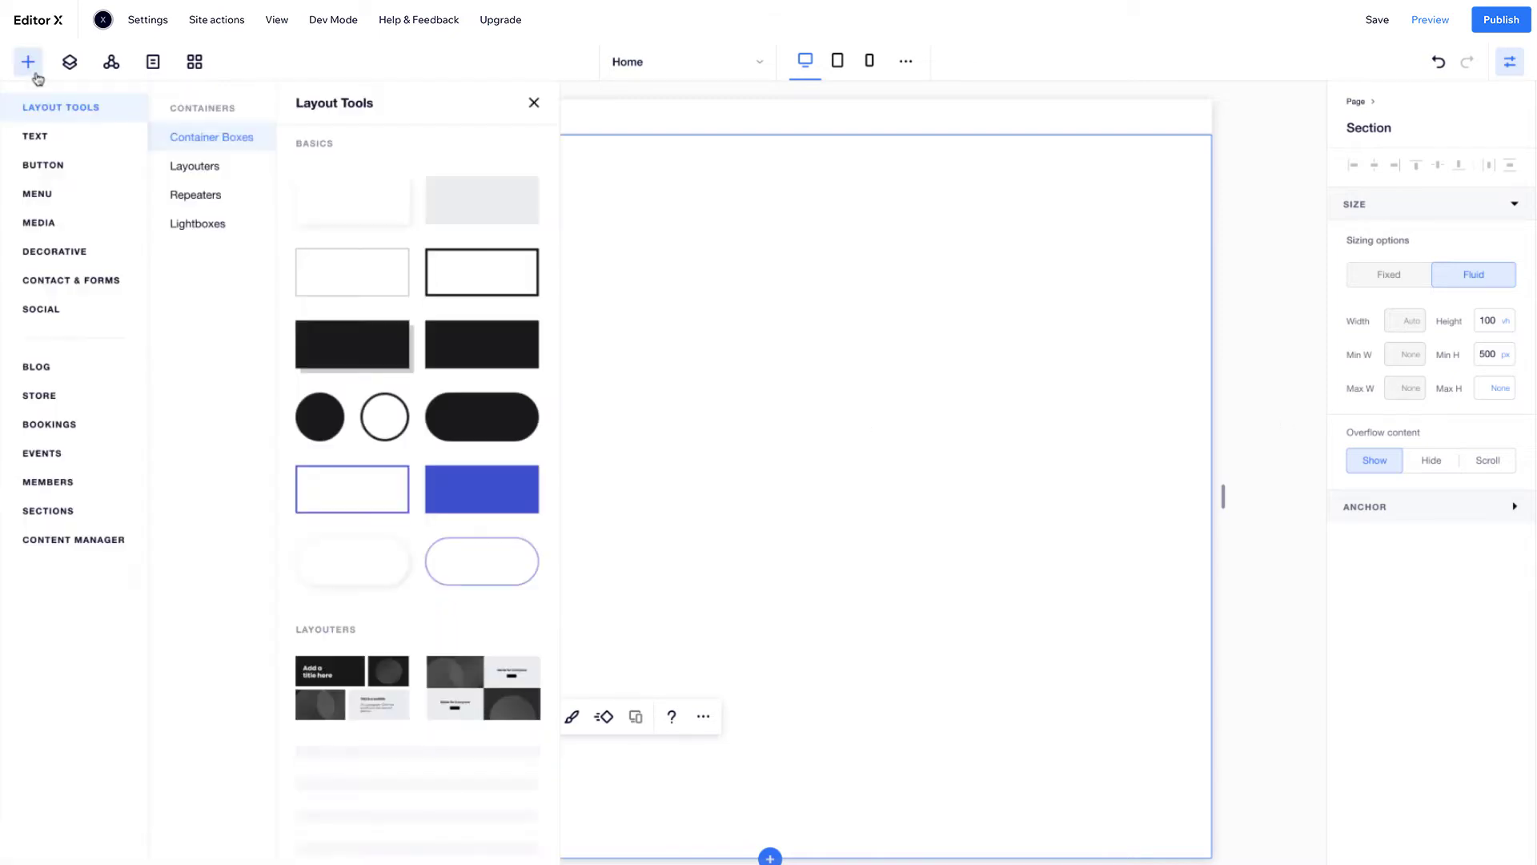
pyautogui.moveTo(501, 359); pyautogui.dragTo(641, 451)
pyautogui.click(628, 373)
pyautogui.click(556, 455)
pyautogui.click(408, 543)
pyautogui.click(443, 860)
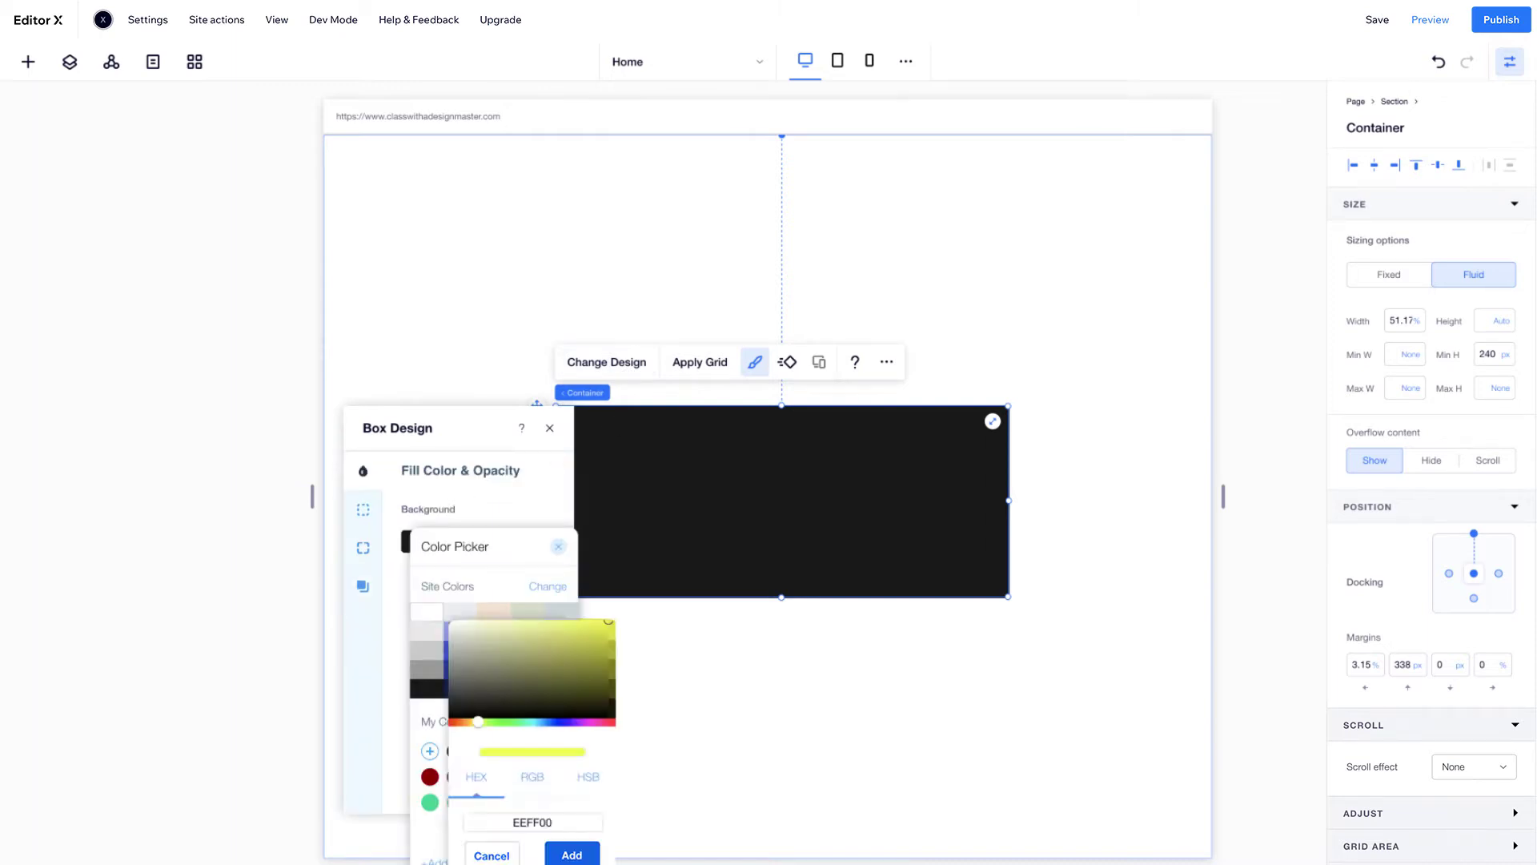
pyautogui.press('Return')
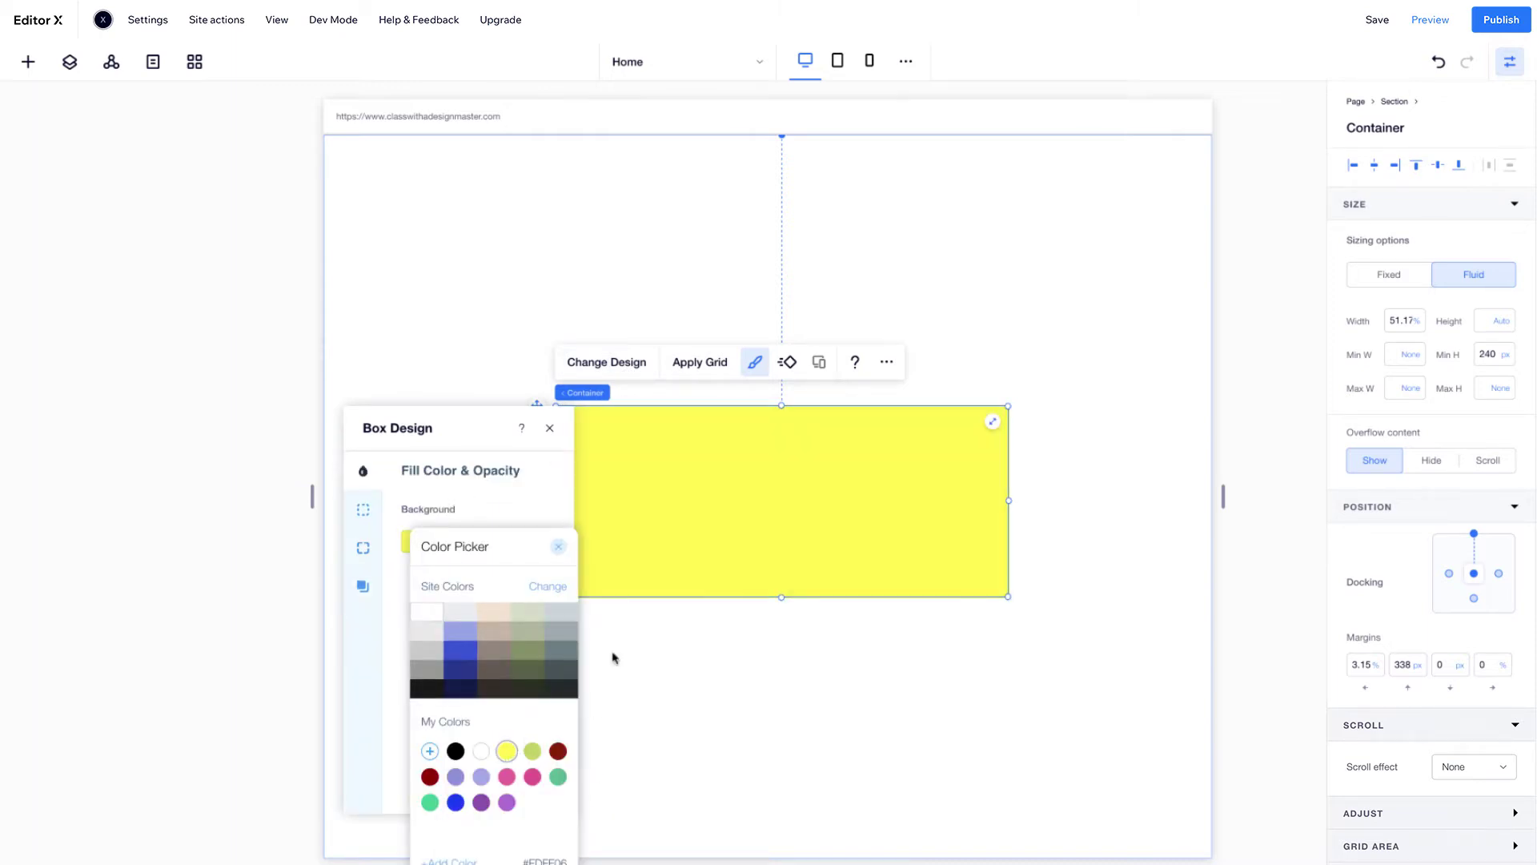
pyautogui.click(561, 550)
pyautogui.click(549, 427)
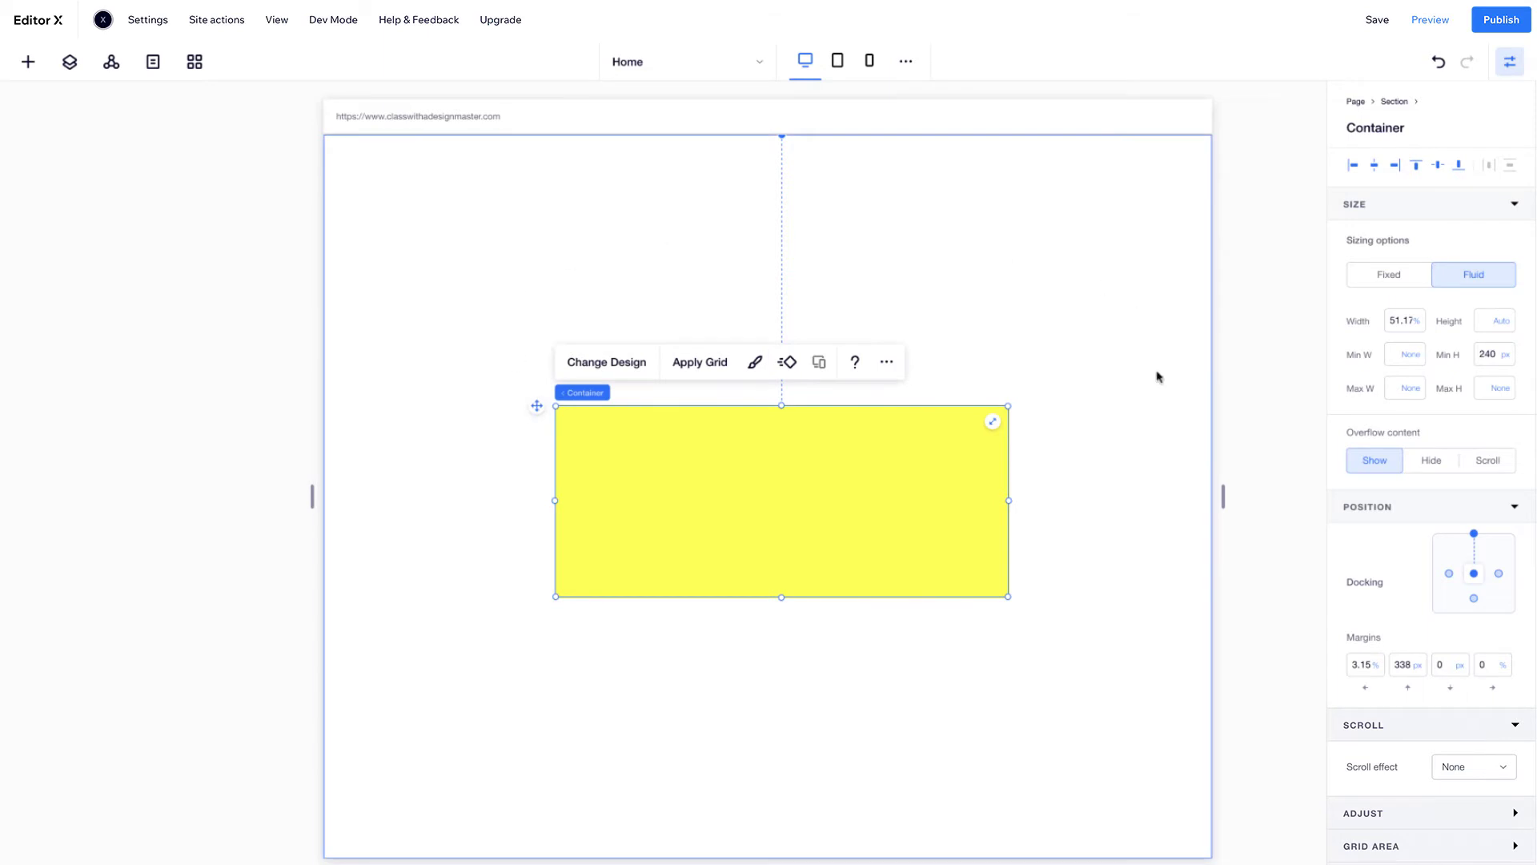
# Step: Set the yellow container's width to 110 vw and its height to 105 vh
pyautogui.click(1394, 324)
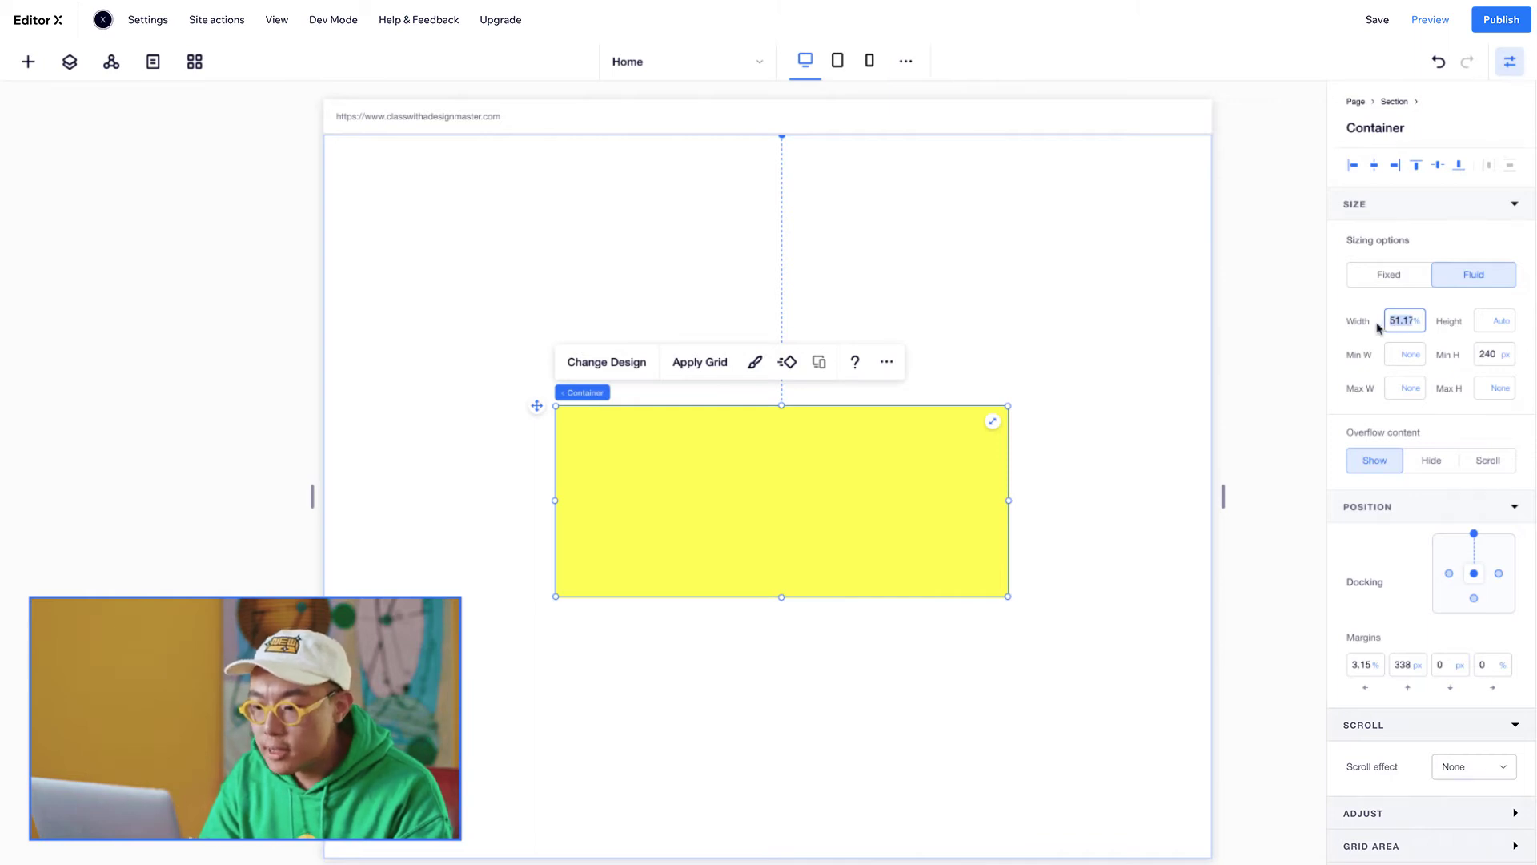
pyautogui.click(1416, 321)
pyautogui.click(1433, 352)
pyautogui.write('110')
pyautogui.press('Return')
pyautogui.click(1502, 320)
pyautogui.click(1488, 277)
pyautogui.write('105')
pyautogui.press('Return')
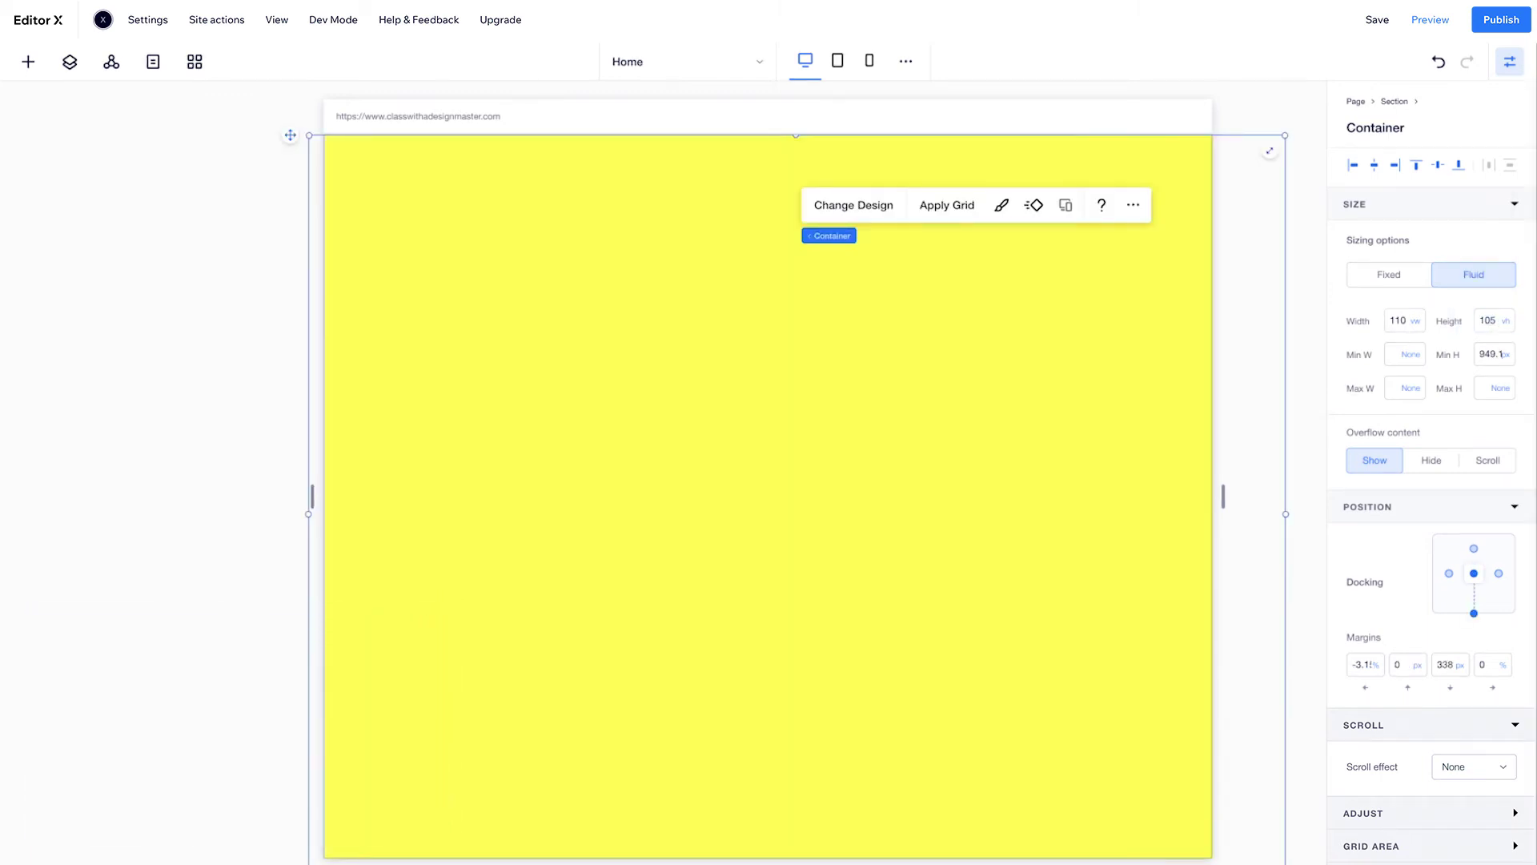
# Step: Dock the yellow container to the center of the section and set its margins to 0
pyautogui.click(1478, 580)
pyautogui.write('0')
pyautogui.press('Return')
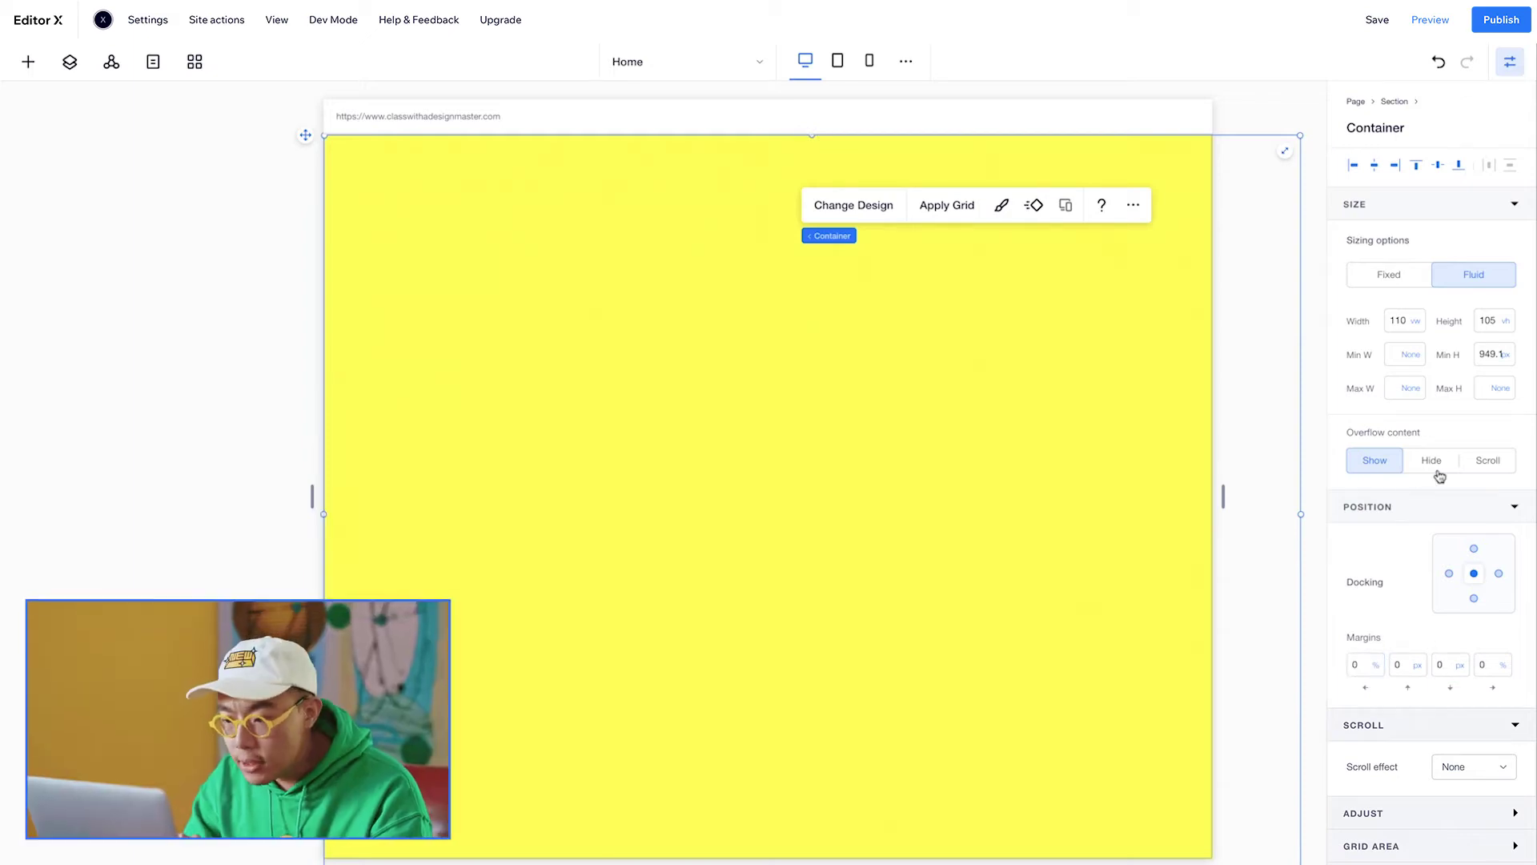
# Step: Make the yellow container's overflow content scroll in both directions with its scrollbar hidden
pyautogui.click(1489, 470)
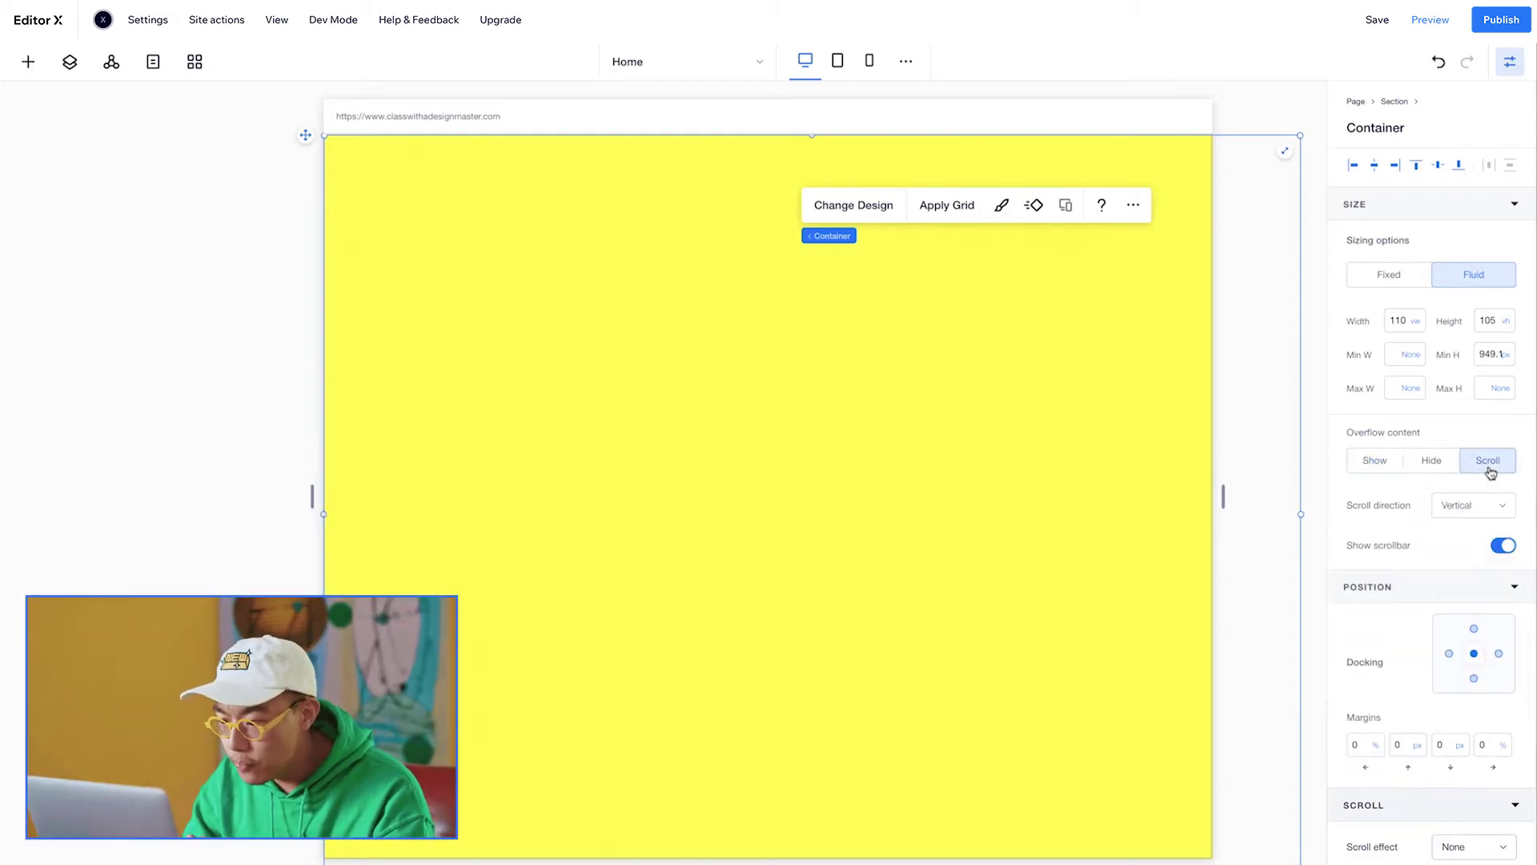
pyautogui.click(1491, 505)
pyautogui.click(1464, 564)
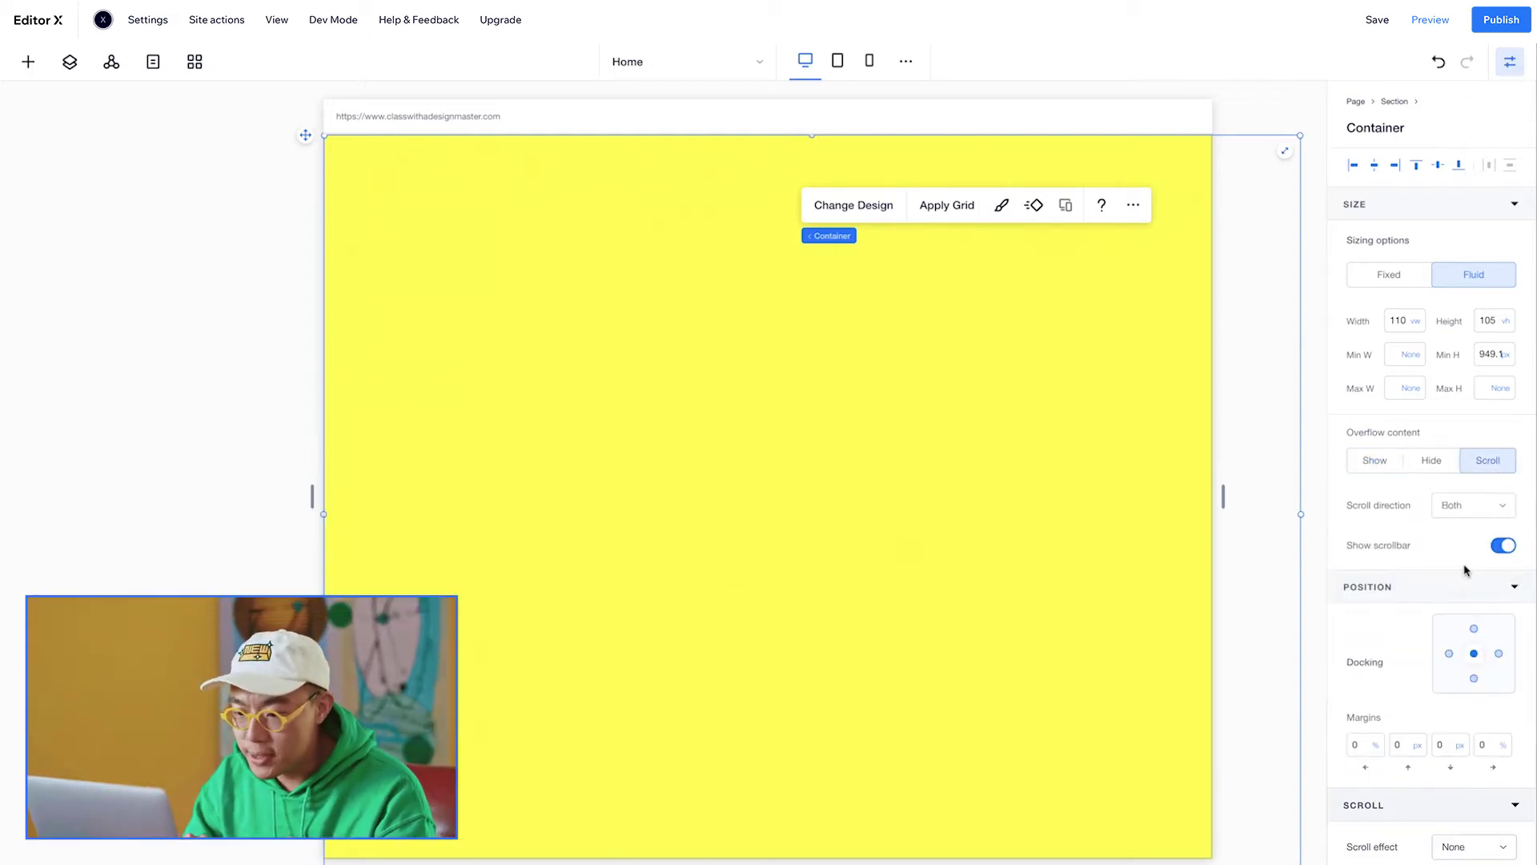
pyautogui.click(1505, 548)
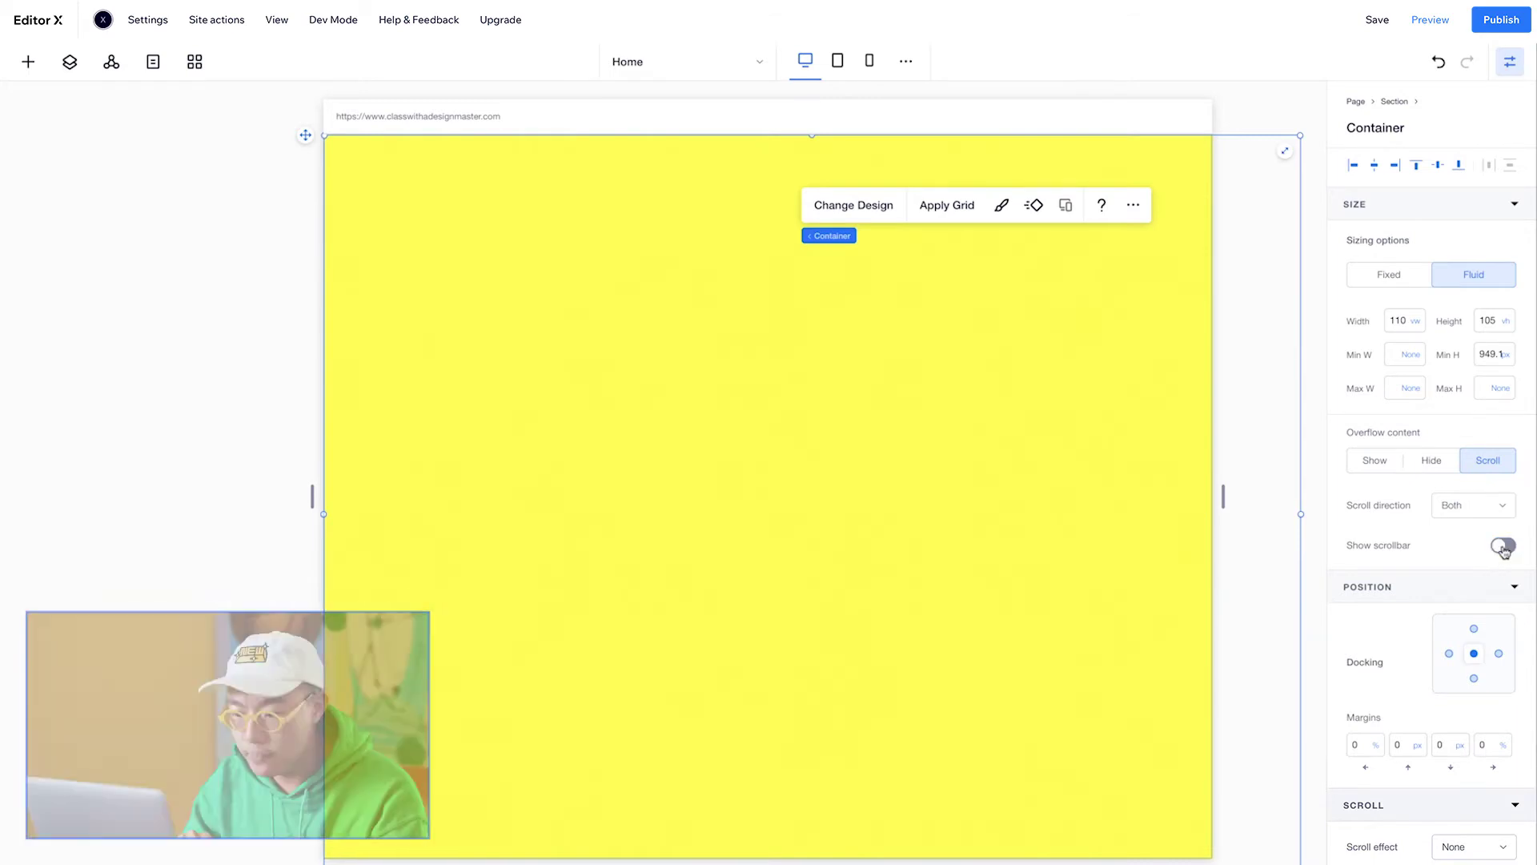
# Step: Add a white container box over the yellow background and disable its shadow
pyautogui.click(28, 62)
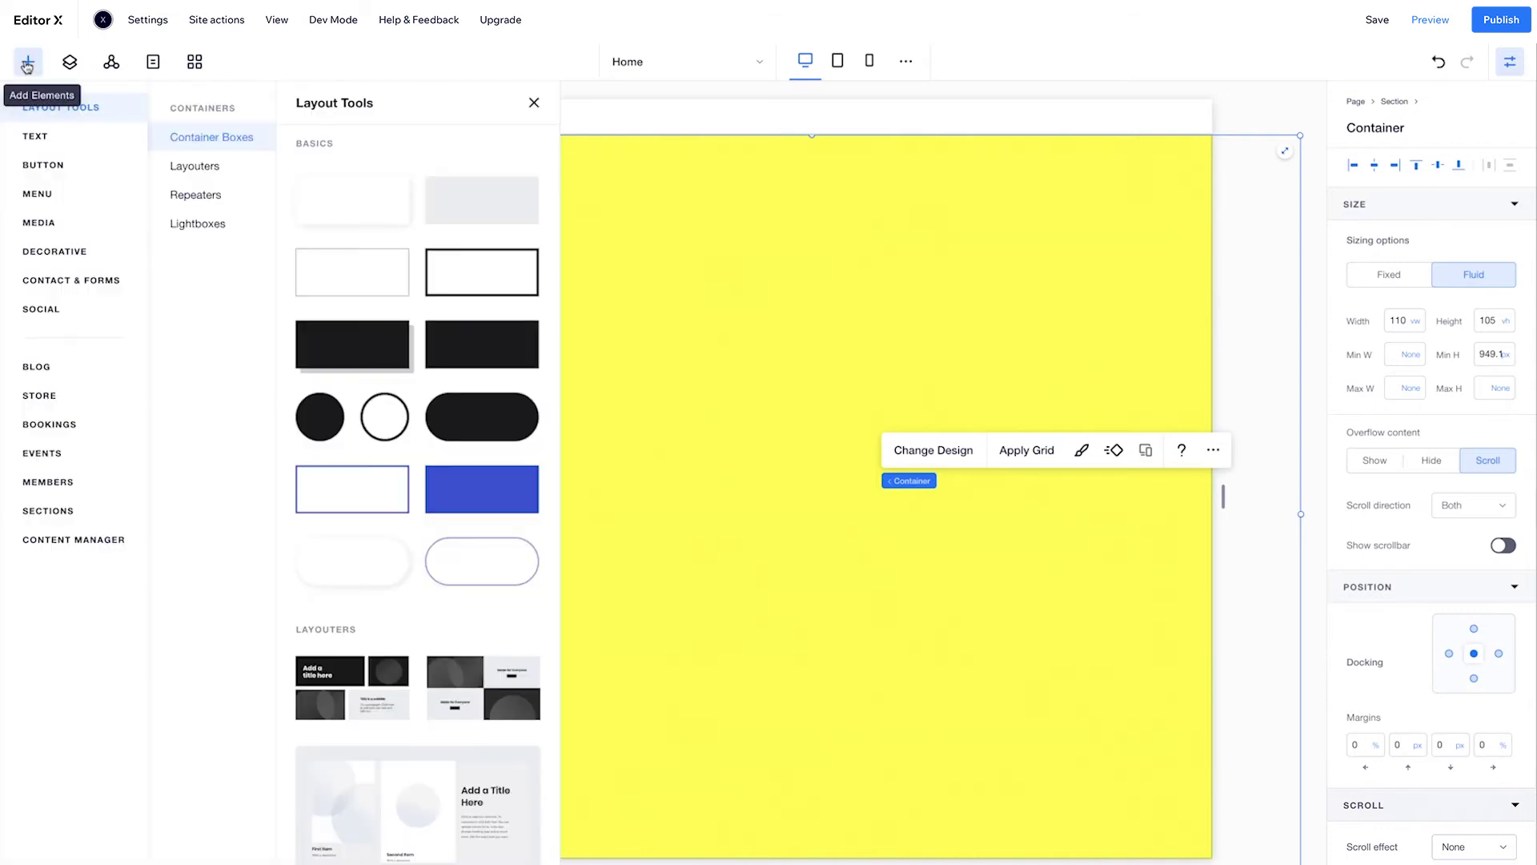
pyautogui.click(364, 206)
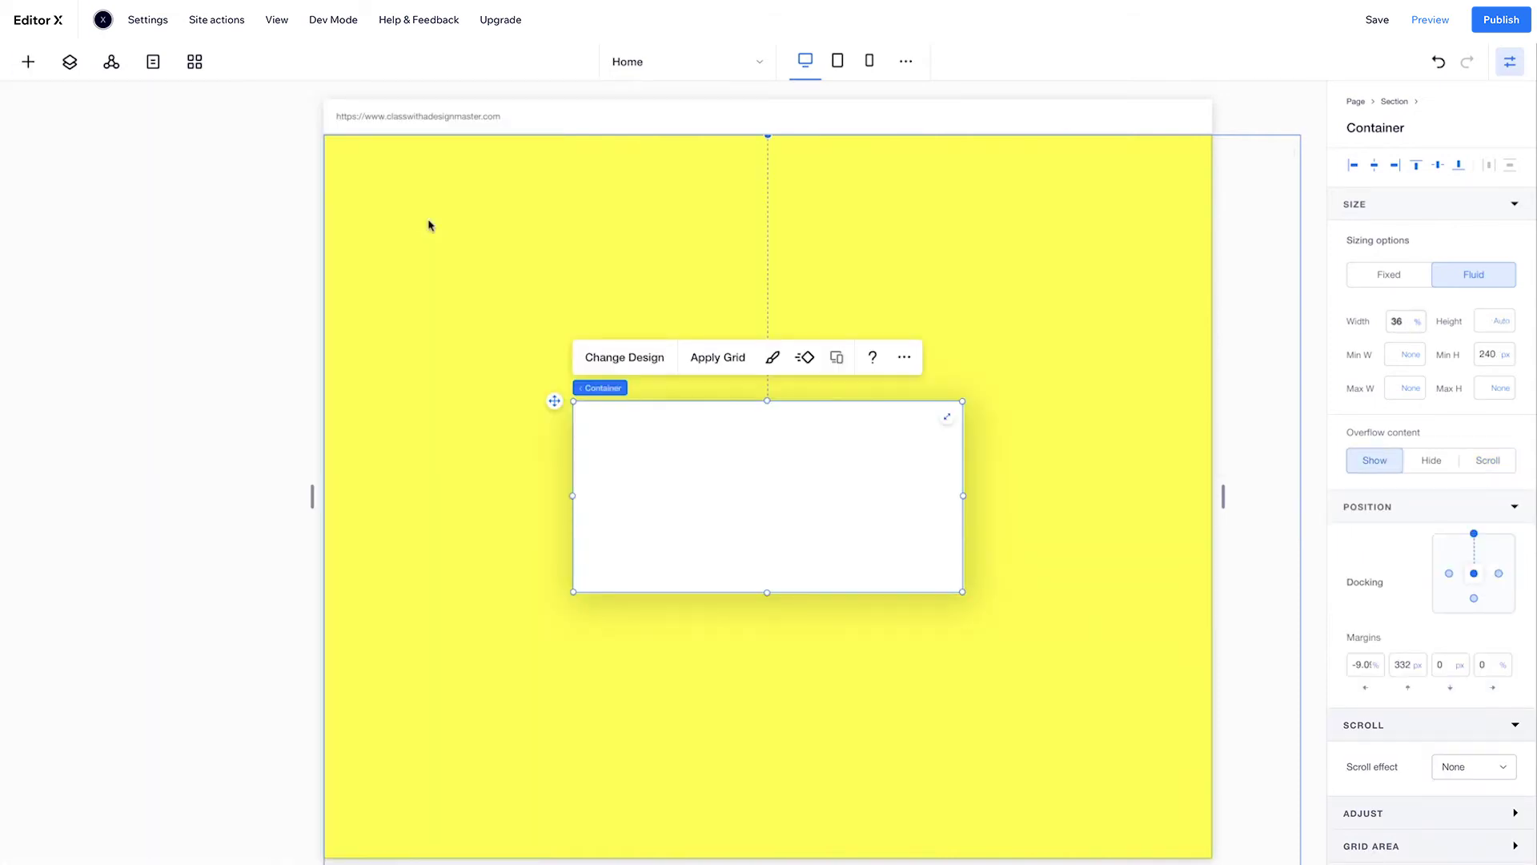
pyautogui.click(638, 365)
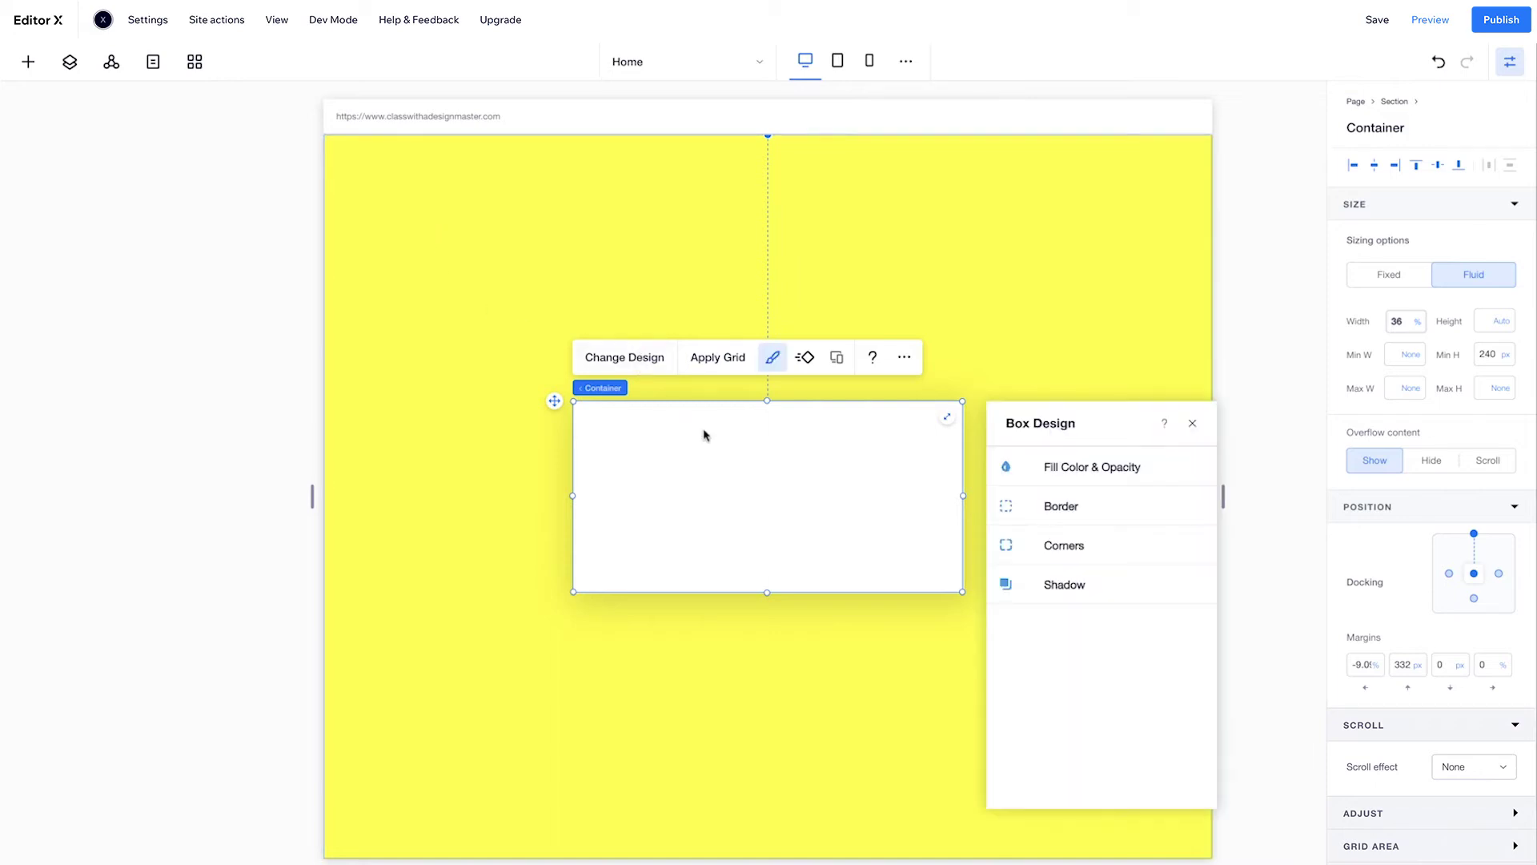
pyautogui.click(1017, 588)
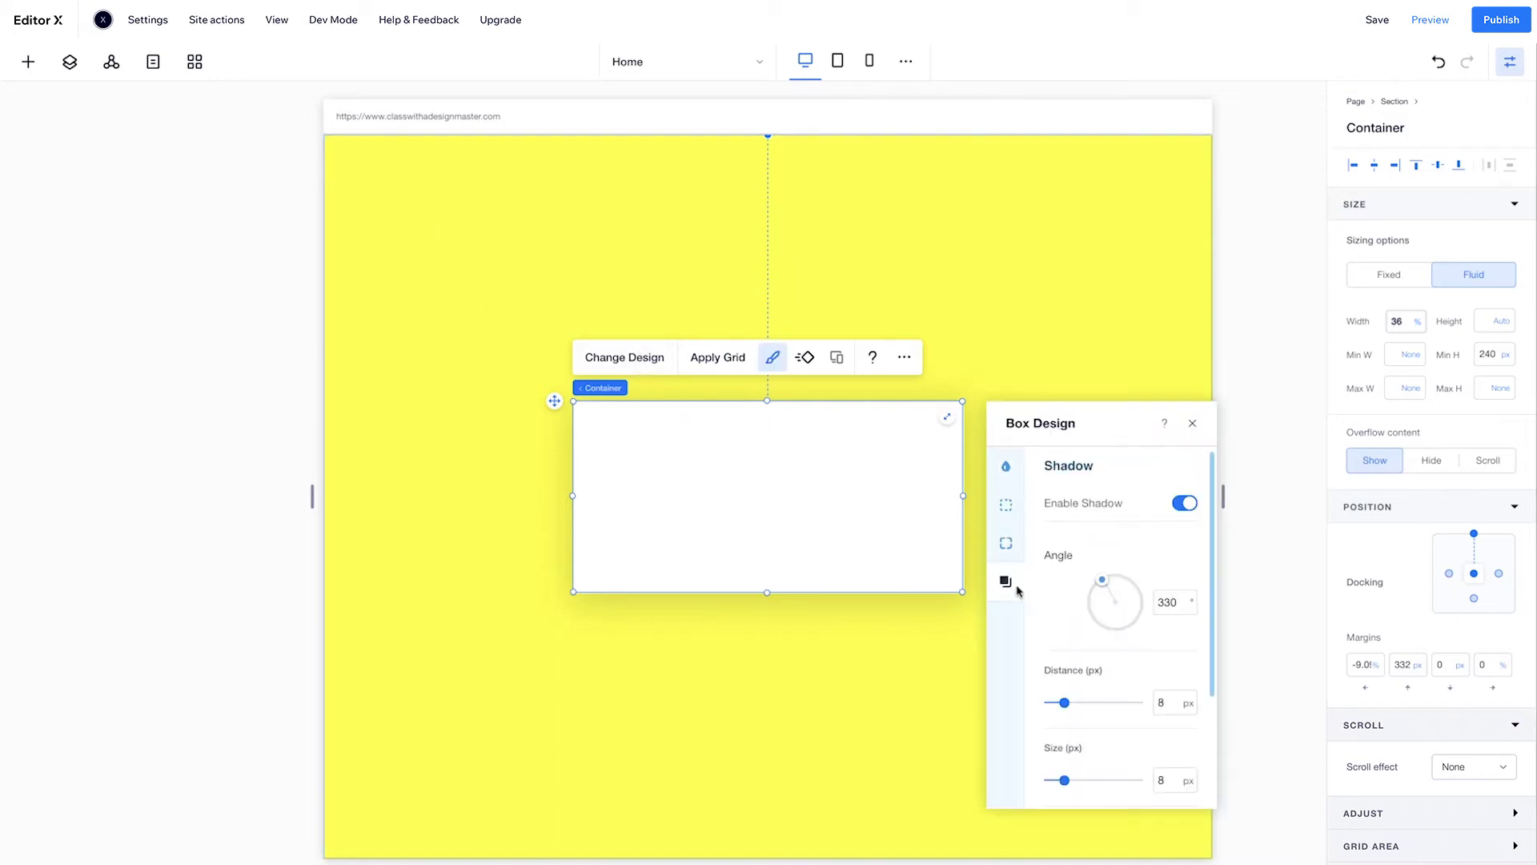
pyautogui.click(1185, 504)
pyautogui.click(1193, 424)
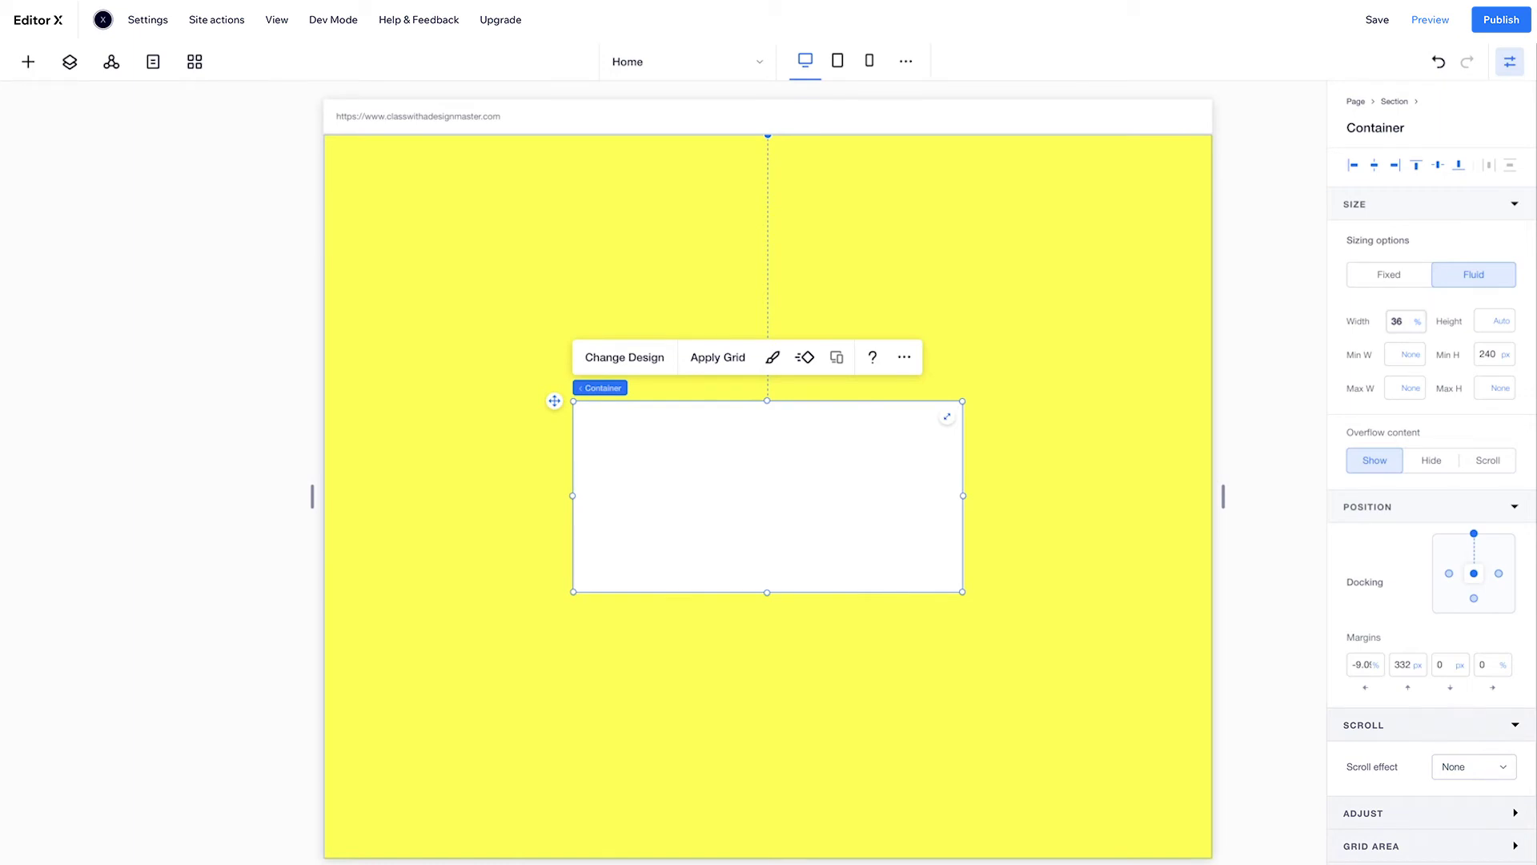
# Step: Dock the white container to the center and set its margins to 0
pyautogui.click(1462, 575)
pyautogui.press('Tab')
pyautogui.write('0')
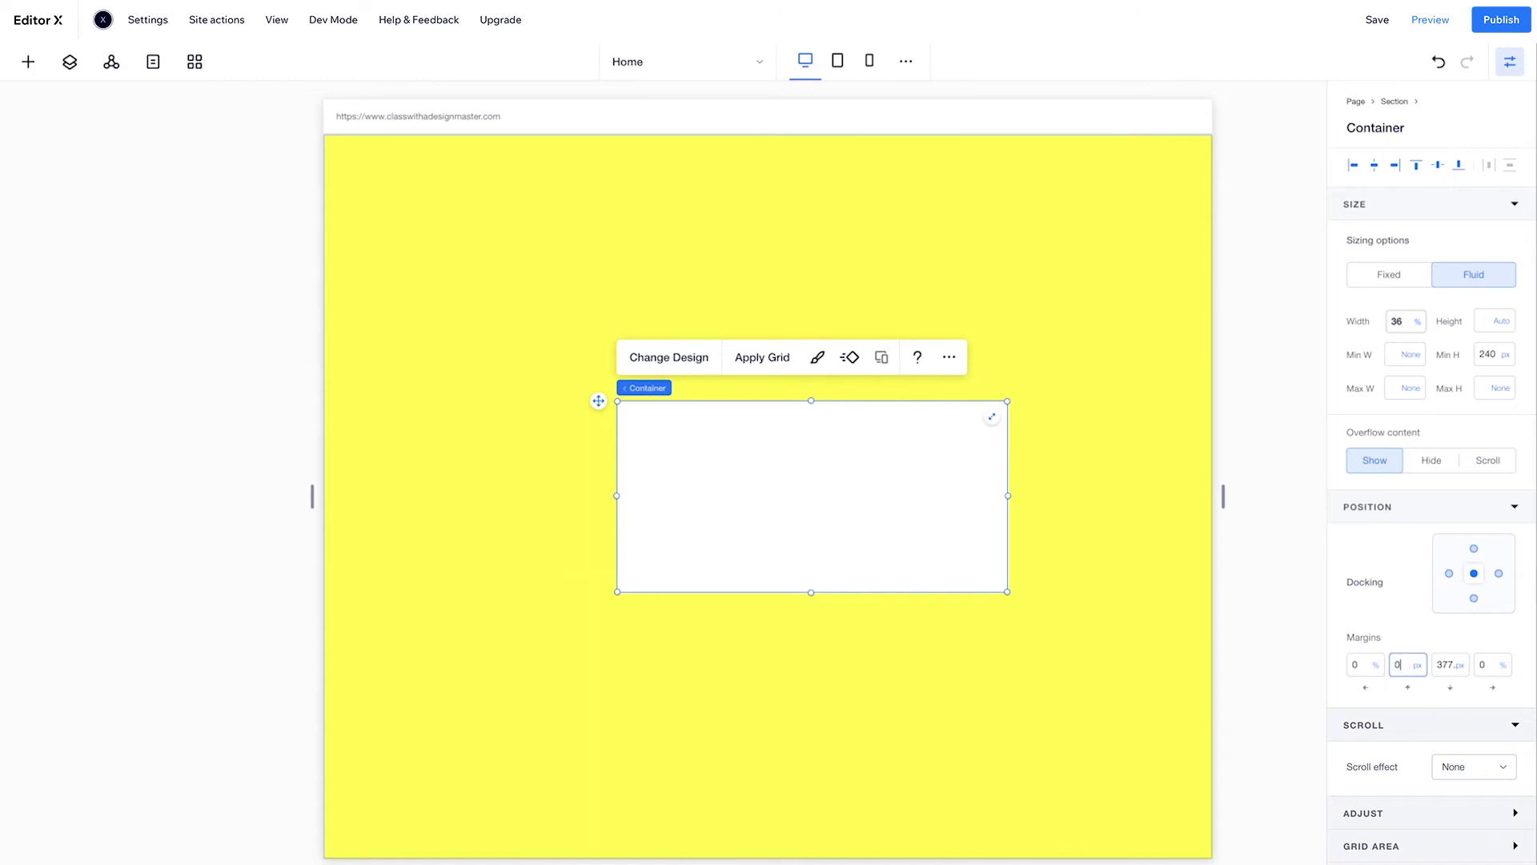
pyautogui.press('Tab')
pyautogui.write('0')
pyautogui.press('Return')
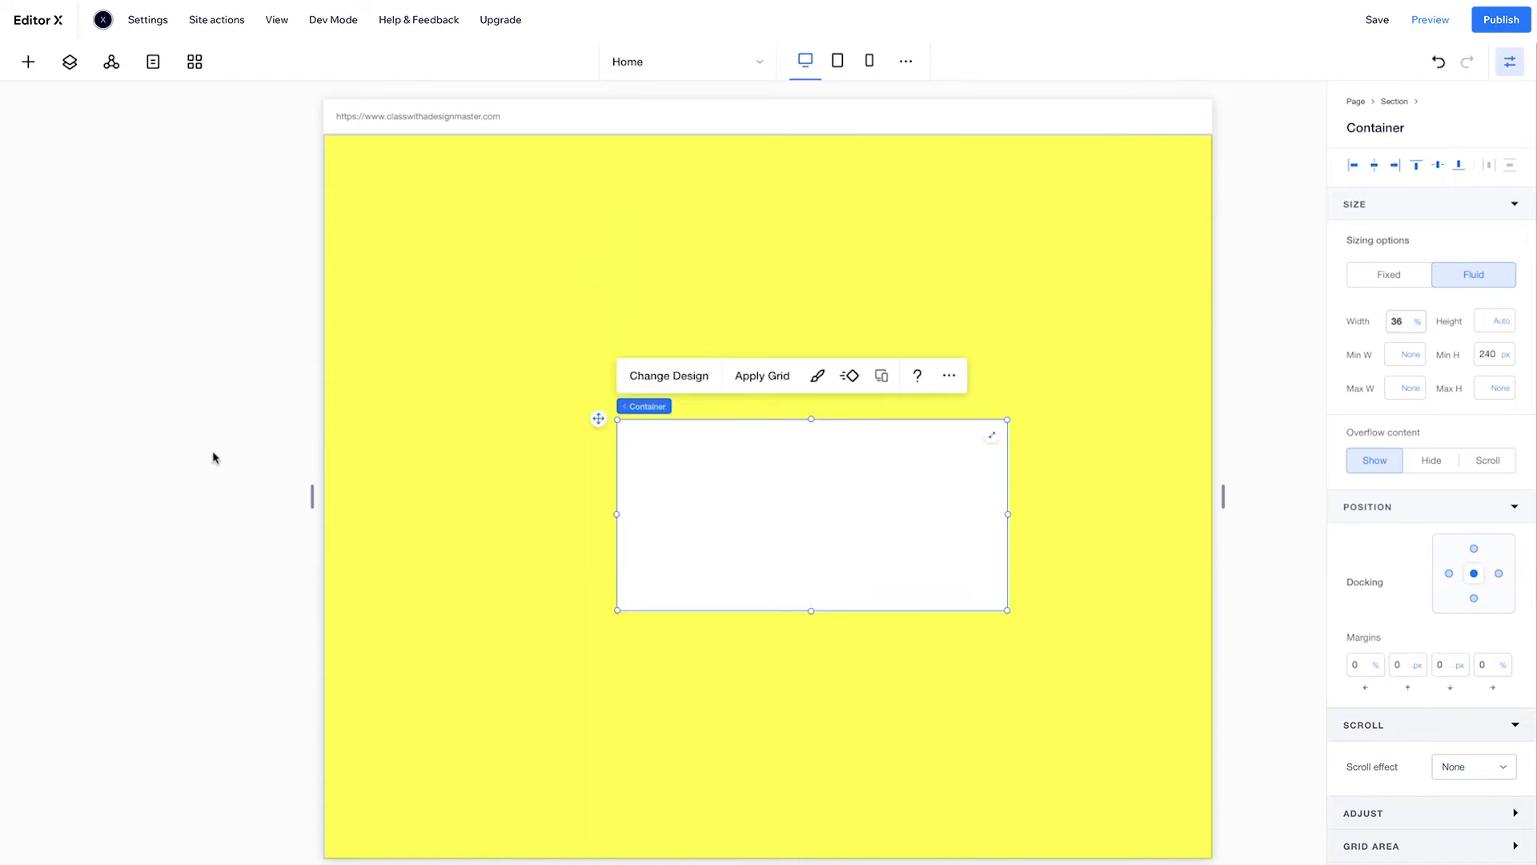
# Step: Add heart.png from the site files inside the white container and dock it to the center
pyautogui.click(29, 64)
pyautogui.click(87, 221)
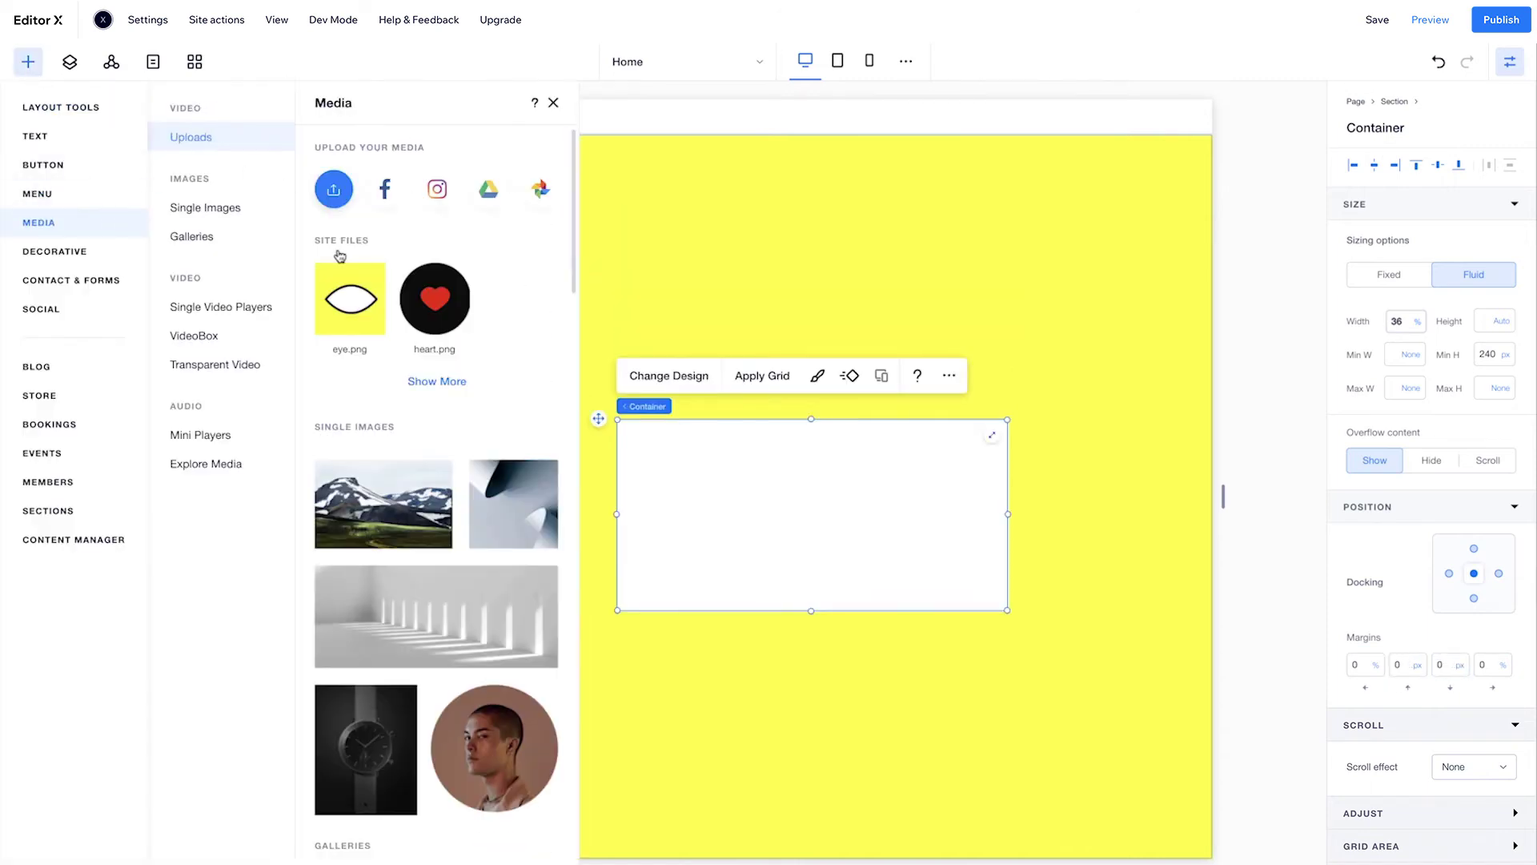
pyautogui.click(440, 382)
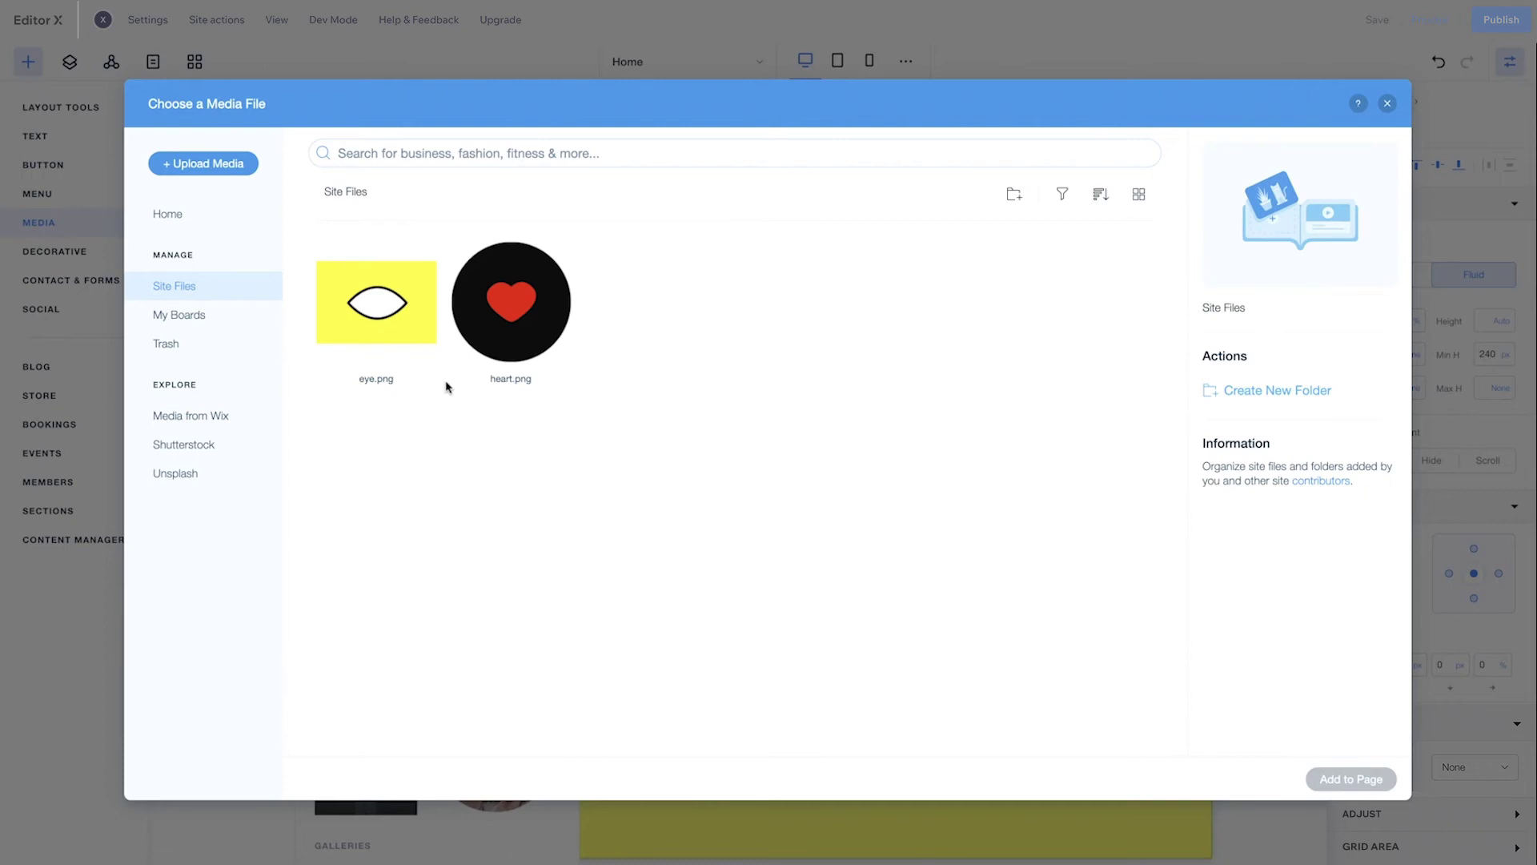
pyautogui.click(508, 350)
pyautogui.click(1346, 767)
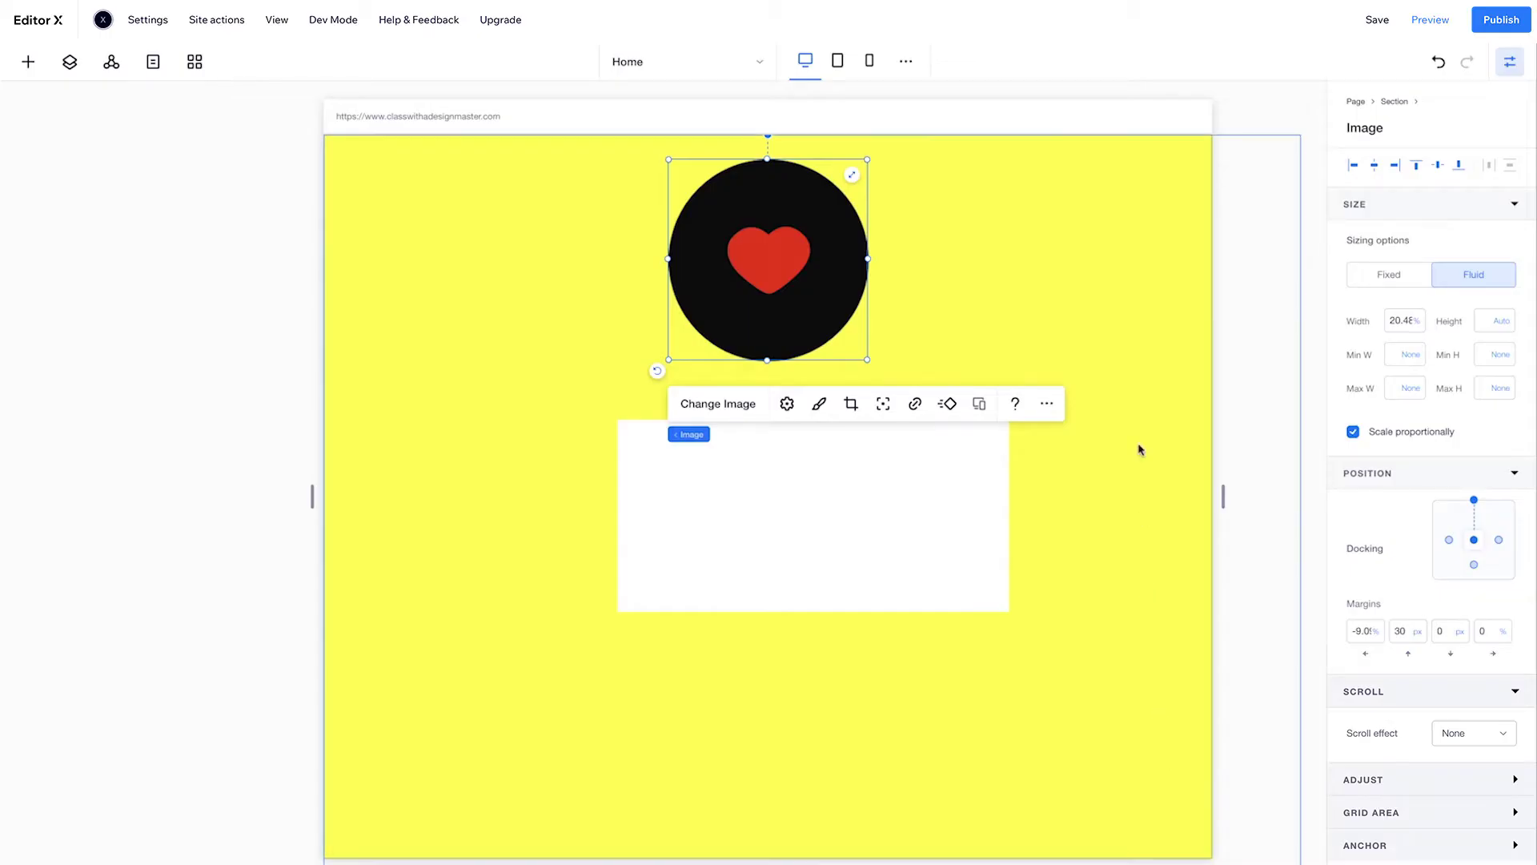
pyautogui.moveTo(814, 319); pyautogui.dragTo(839, 512)
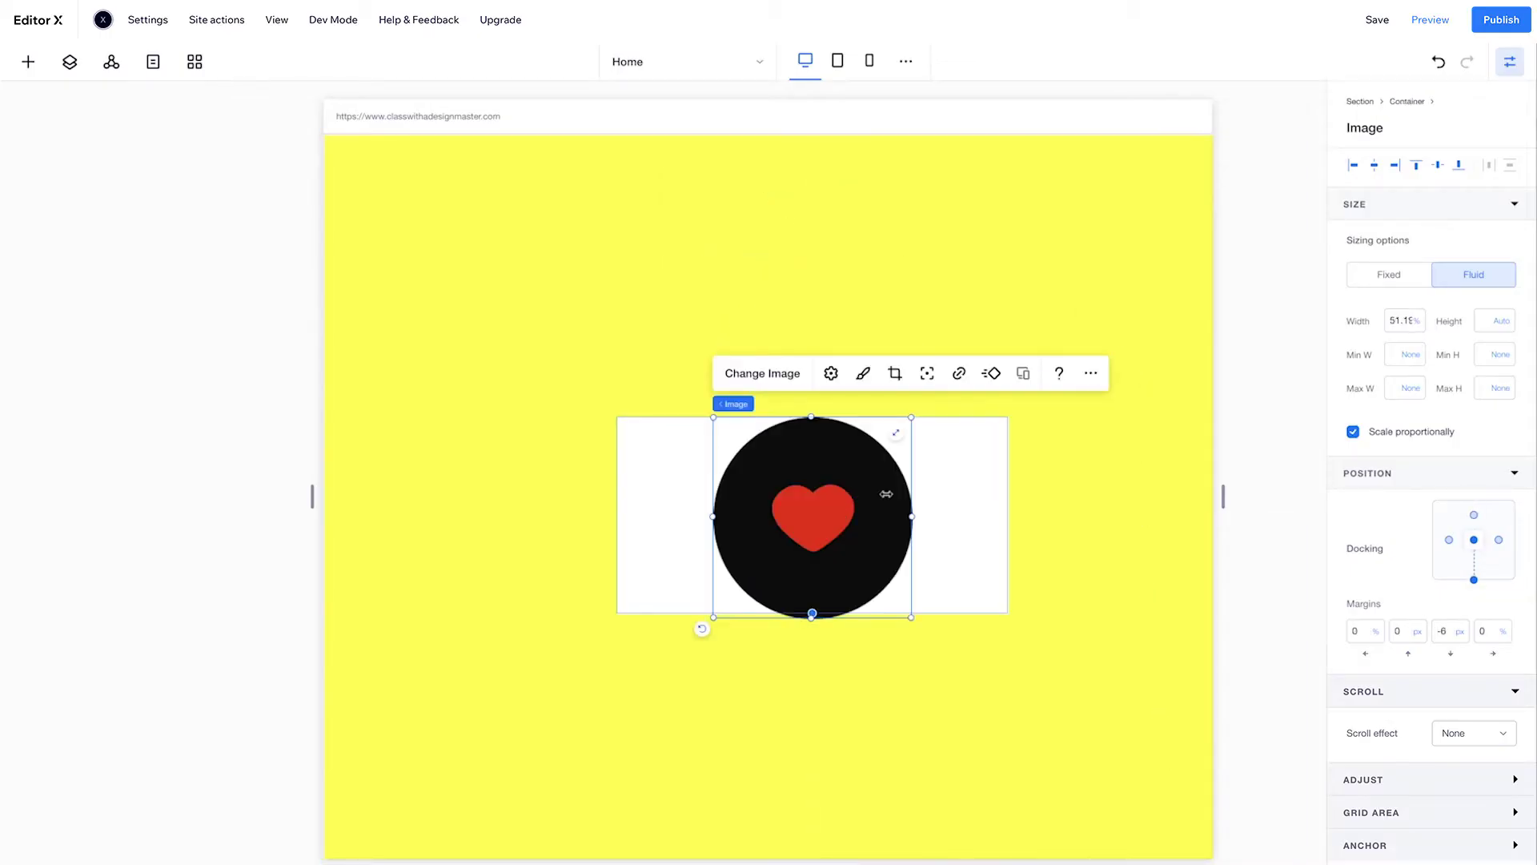
pyautogui.click(1473, 546)
# Step: Place eye.png from the site files over the heart inside the container and dock it to the center
pyautogui.click(27, 70)
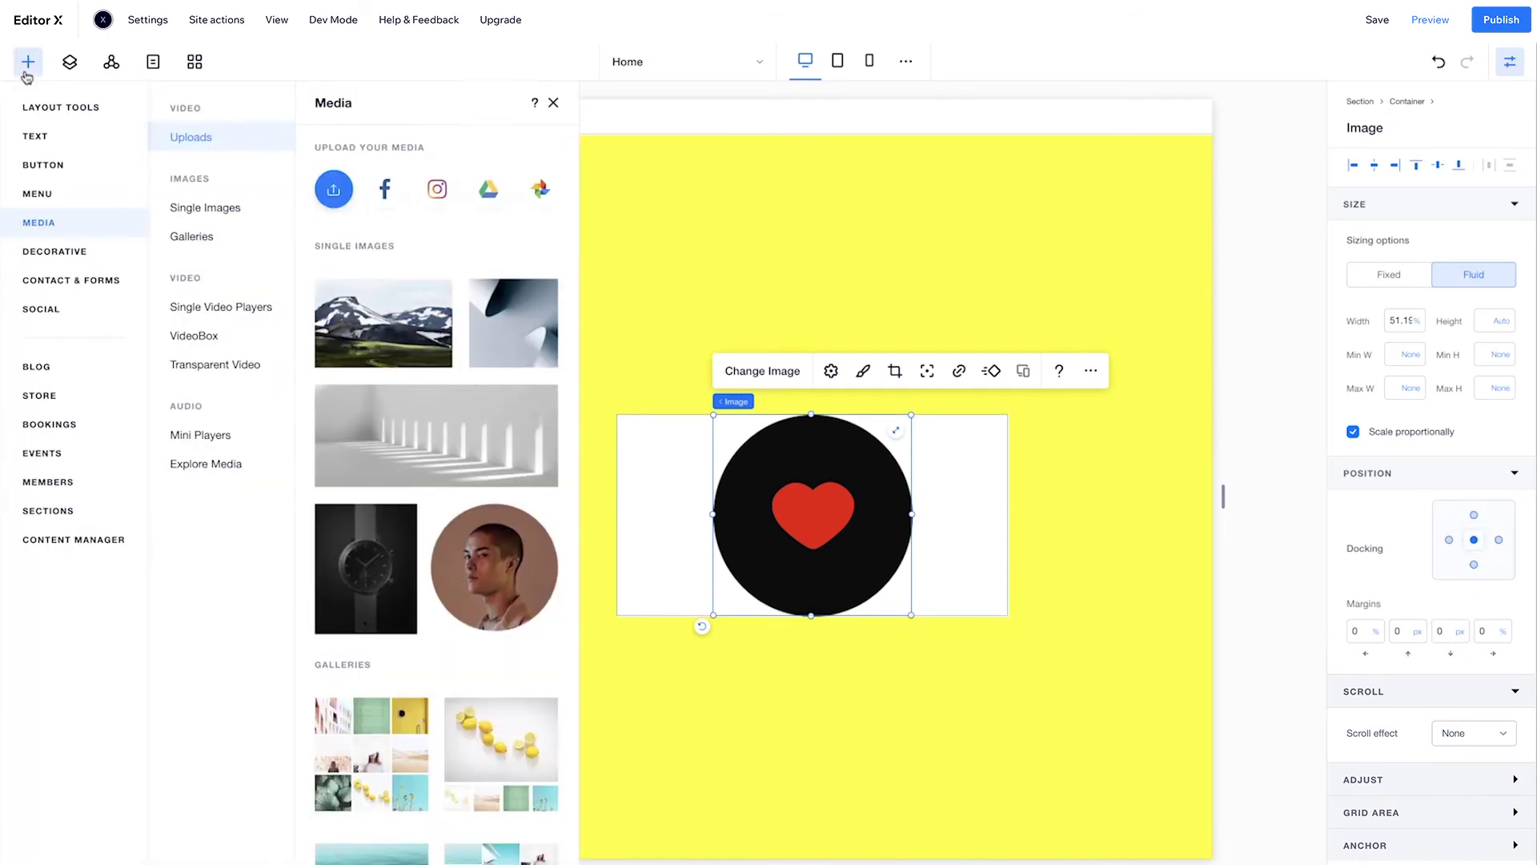
pyautogui.moveTo(350, 298); pyautogui.dragTo(644, 408)
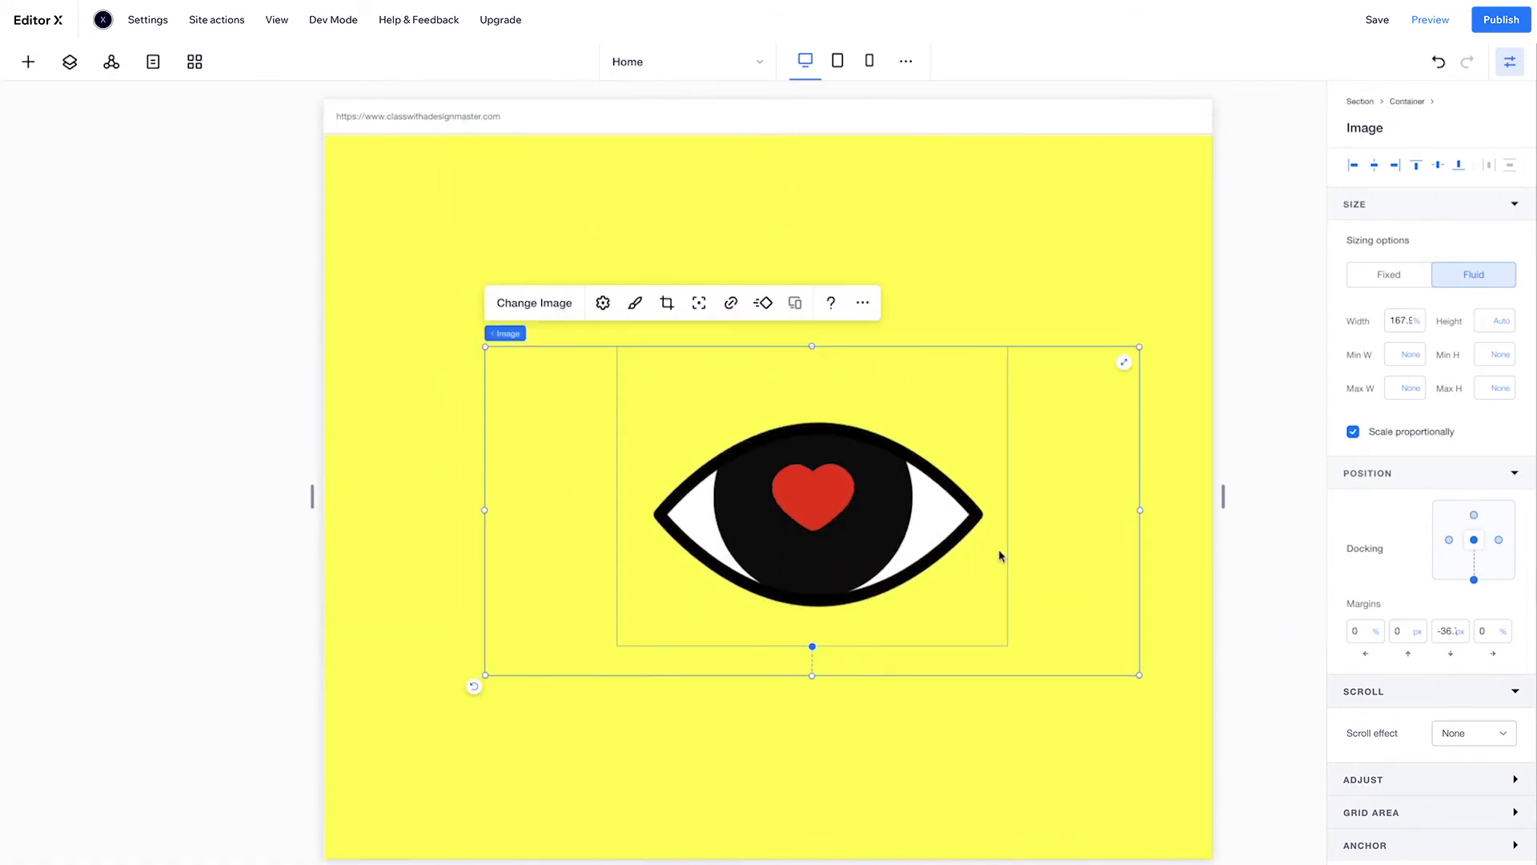
pyautogui.click(1462, 541)
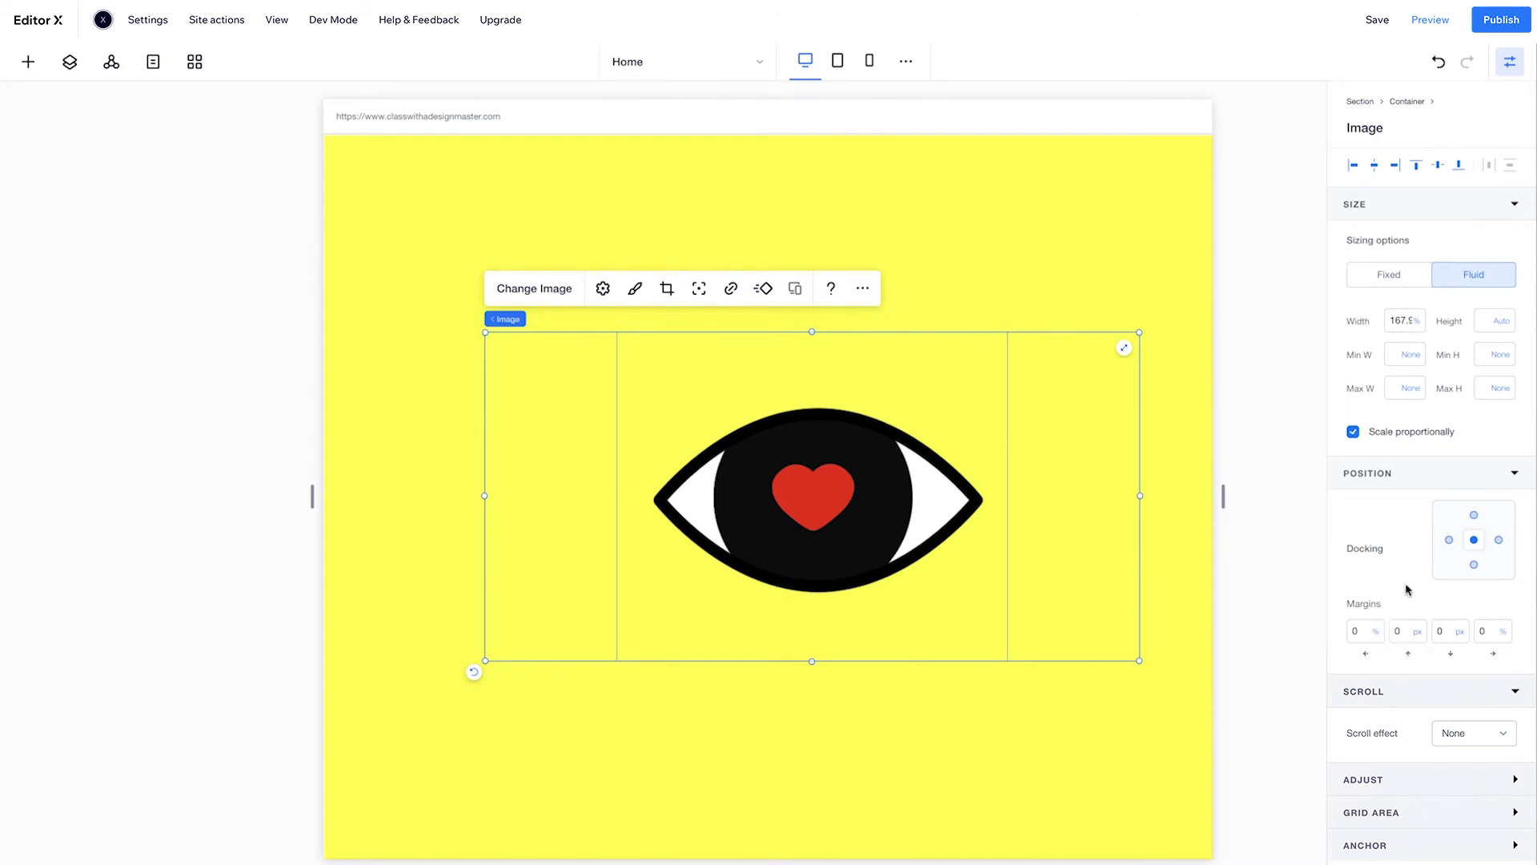
# Step: Zero the eye image's margin after checking the layers, and set its scroll effect to Fixed
pyautogui.click(71, 69)
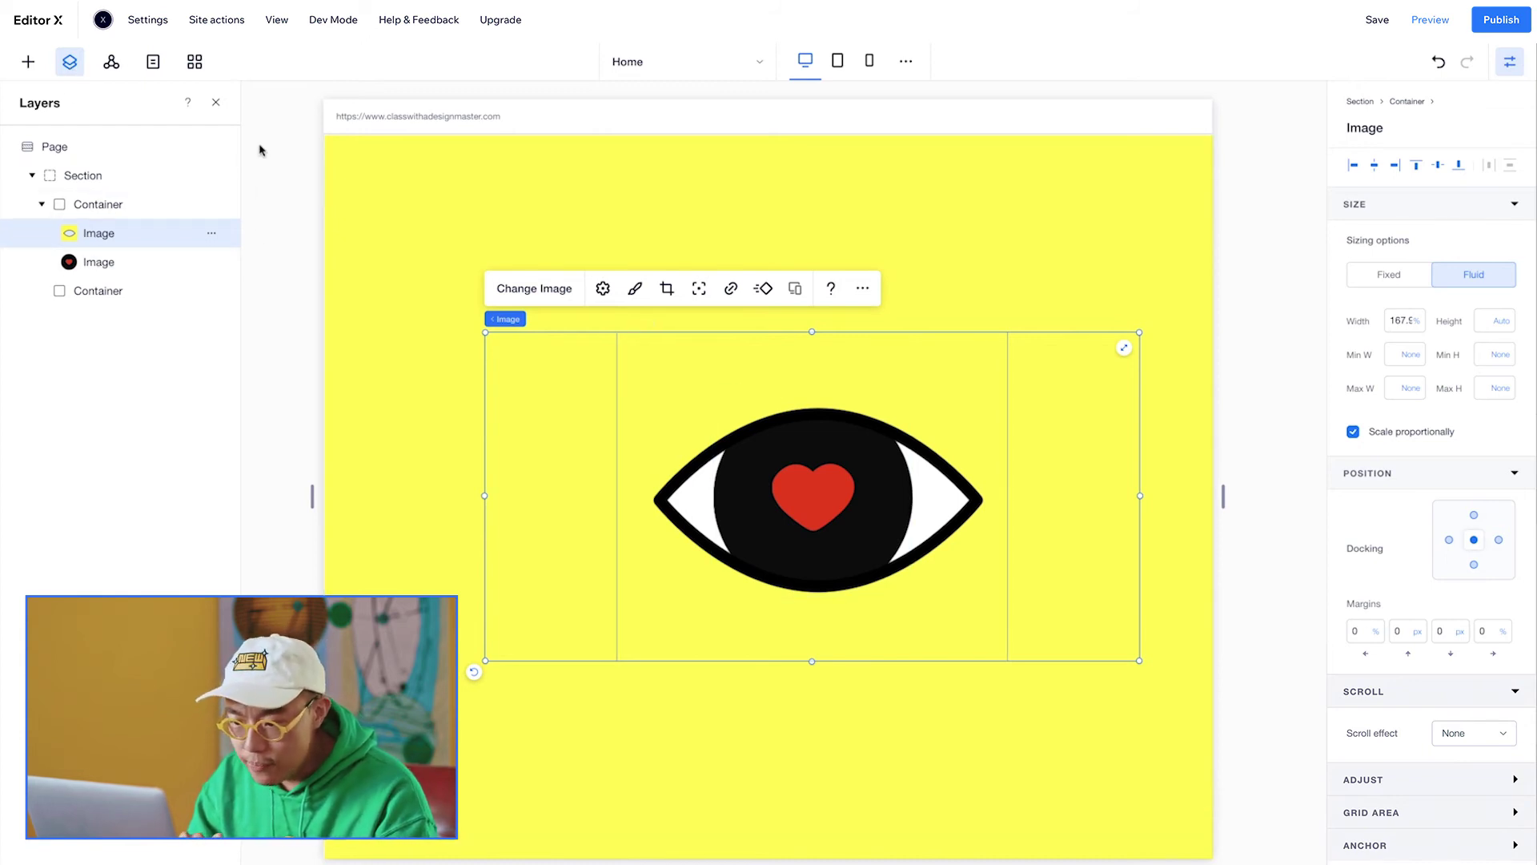
pyautogui.click(214, 102)
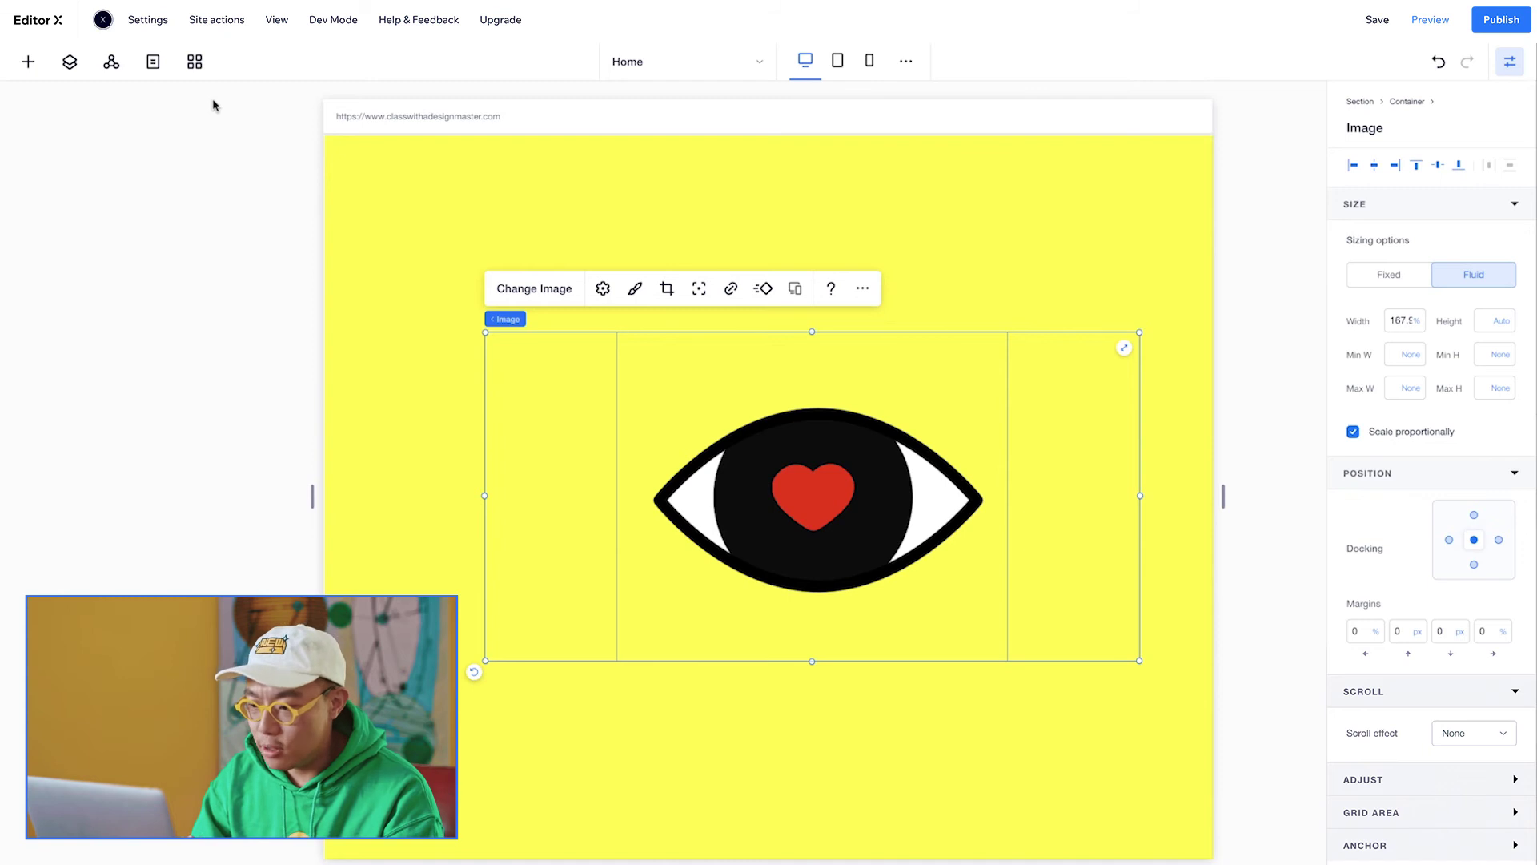
pyautogui.moveTo(1043, 486); pyautogui.dragTo(1037, 486)
pyautogui.write('0')
pyautogui.press('Return')
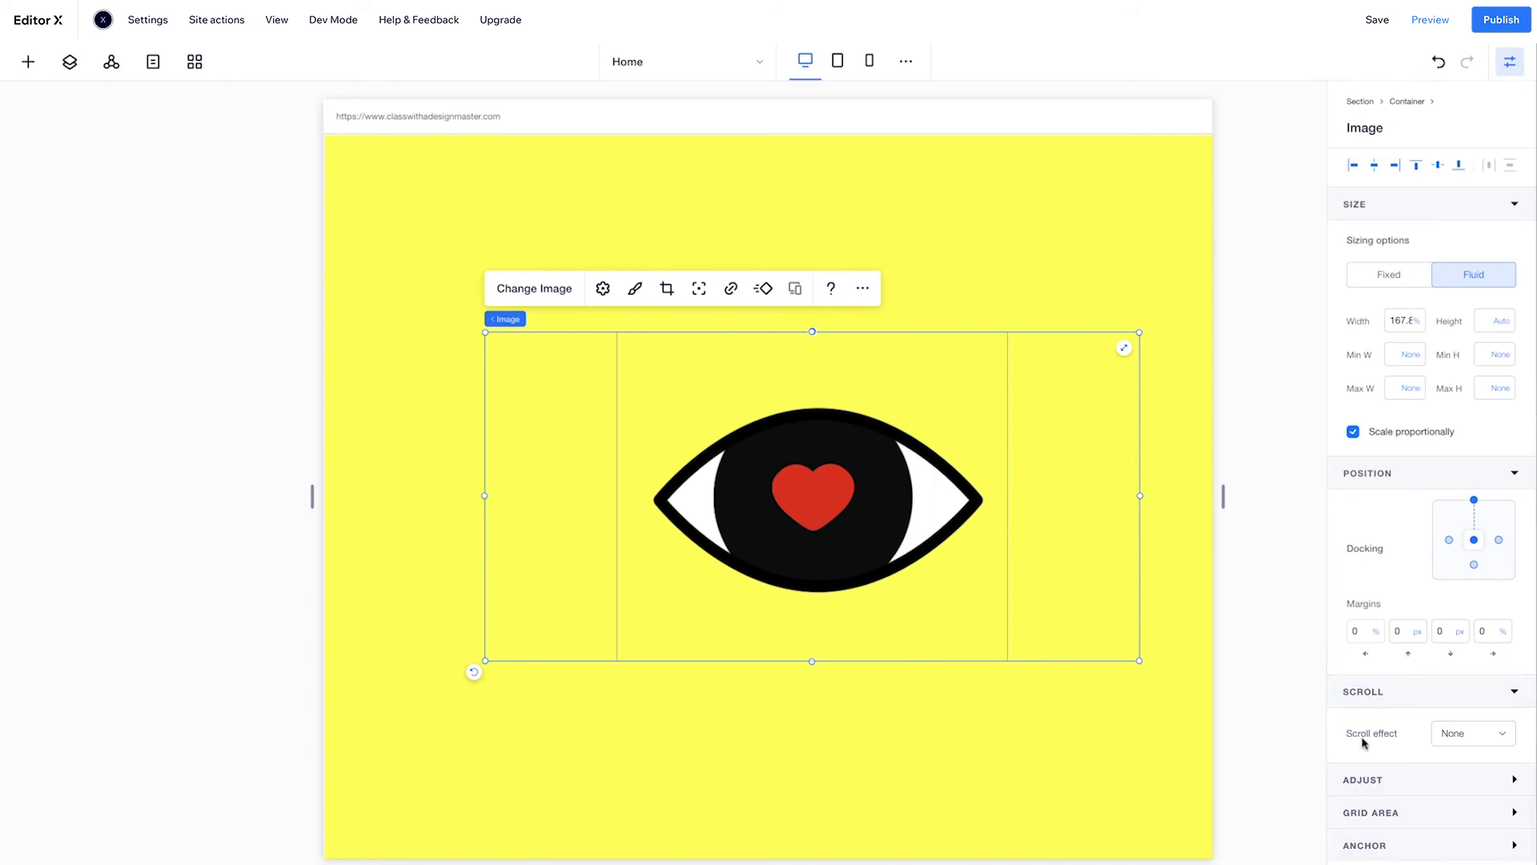
pyautogui.click(1501, 735)
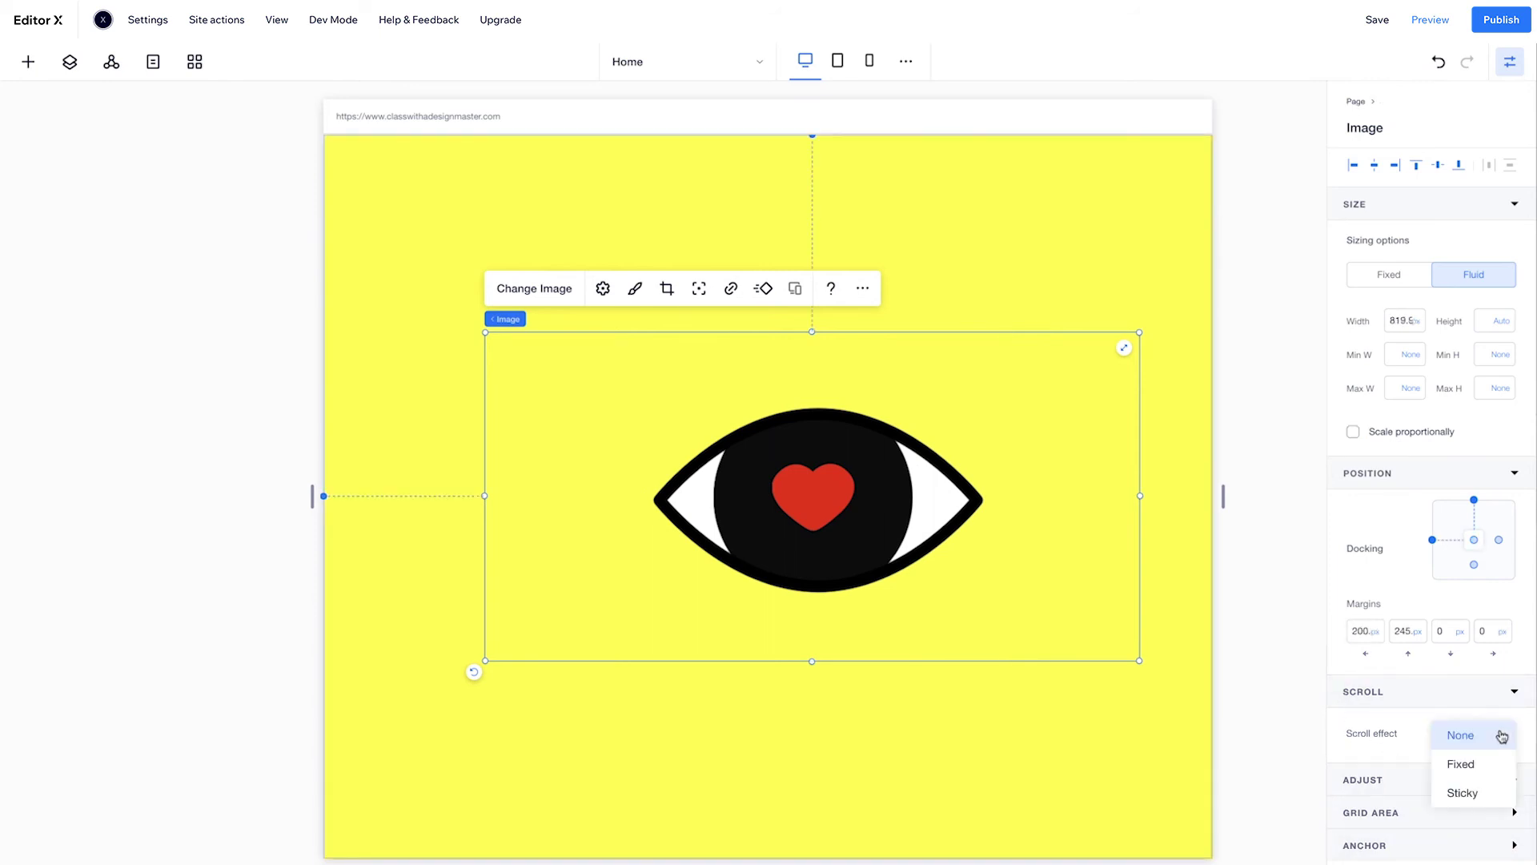
pyautogui.click(1502, 767)
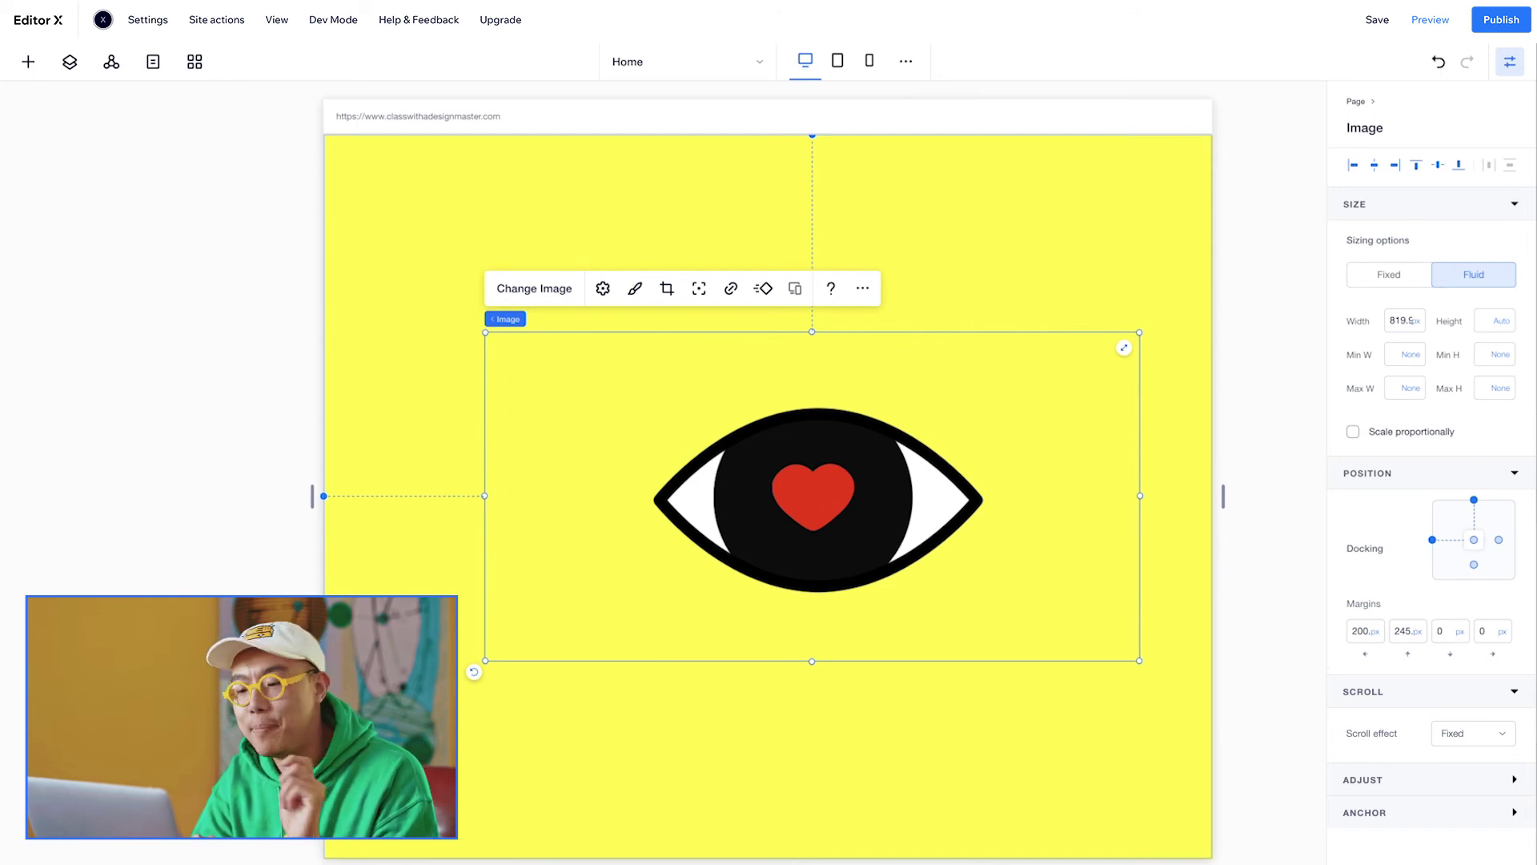
# Step: Dock the fixed eye image to the center and set its margins to 0
pyautogui.click(1486, 543)
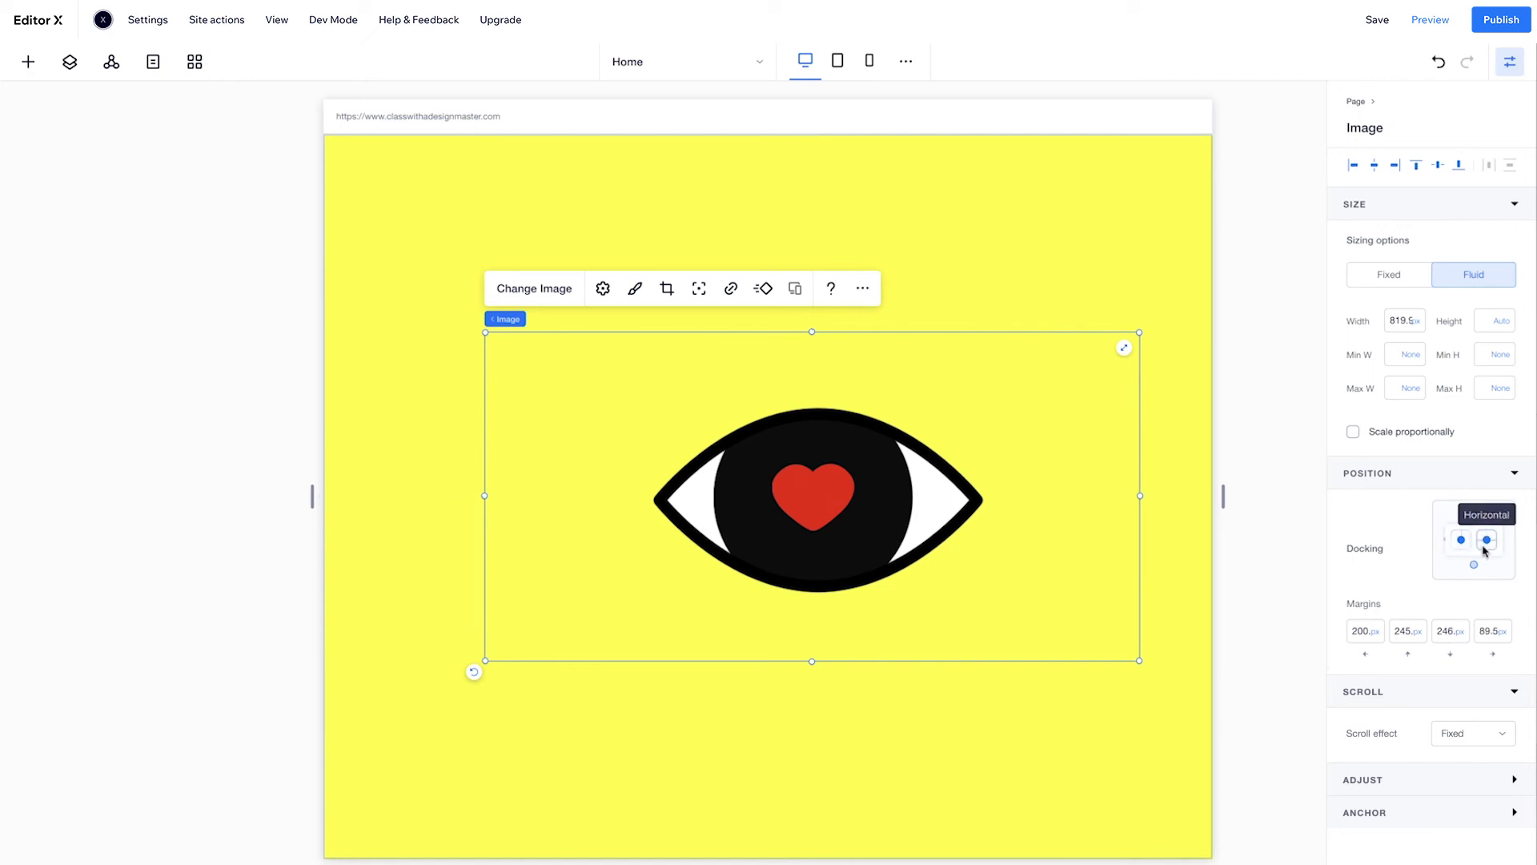
pyautogui.click(1361, 634)
pyautogui.write('0')
pyautogui.press('Return')
pyautogui.click(1448, 633)
pyautogui.write('0')
pyautogui.click(1481, 639)
pyautogui.write('0')
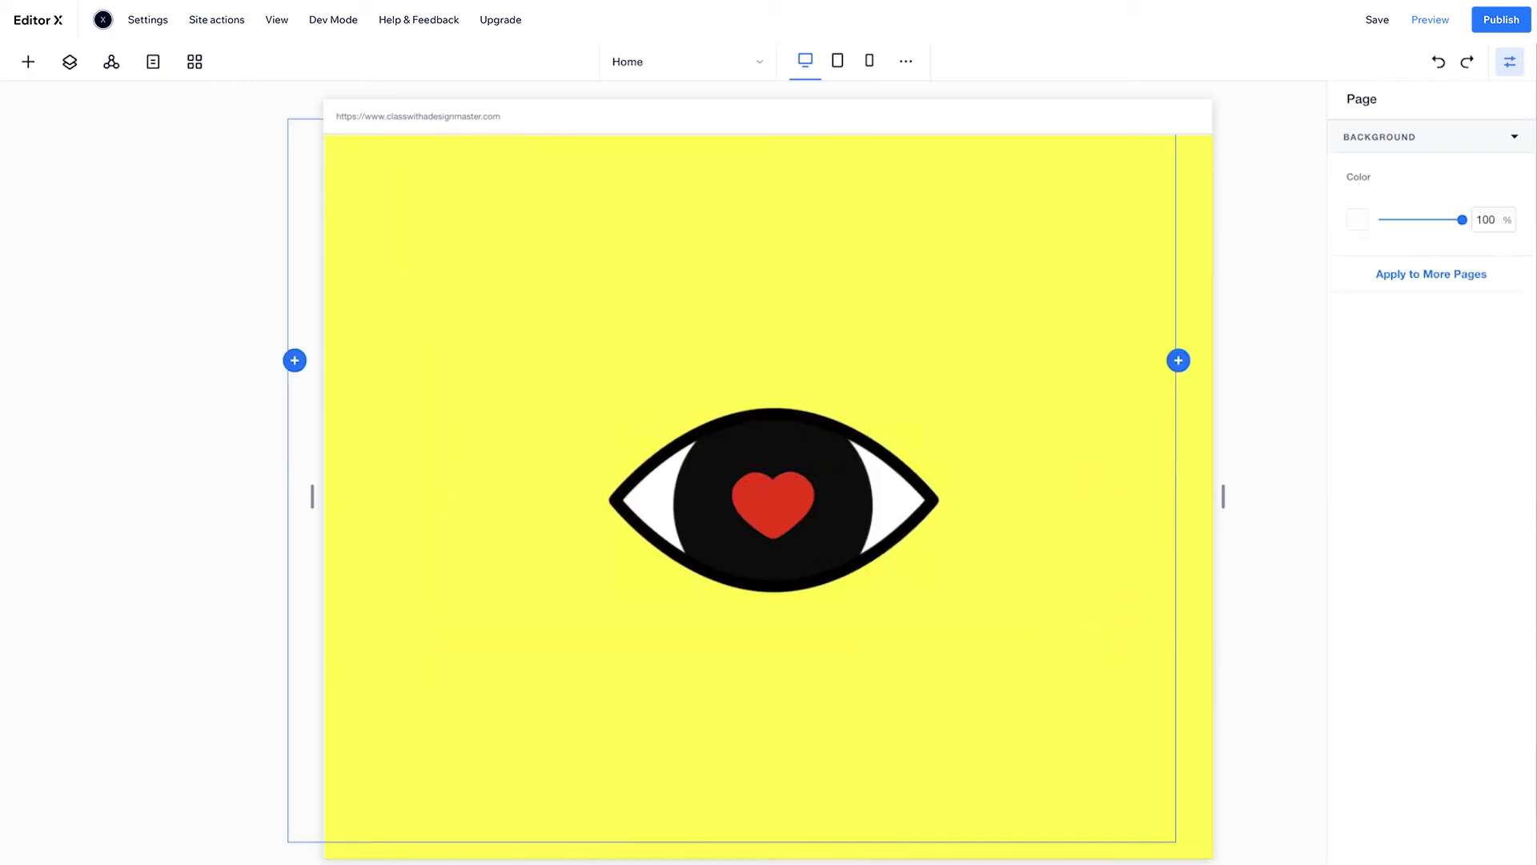
# Step: Add a title below the eye that reads "Looking for Love"
pyautogui.click(28, 64)
pyautogui.click(46, 138)
pyautogui.moveTo(363, 364); pyautogui.dragTo(743, 741)
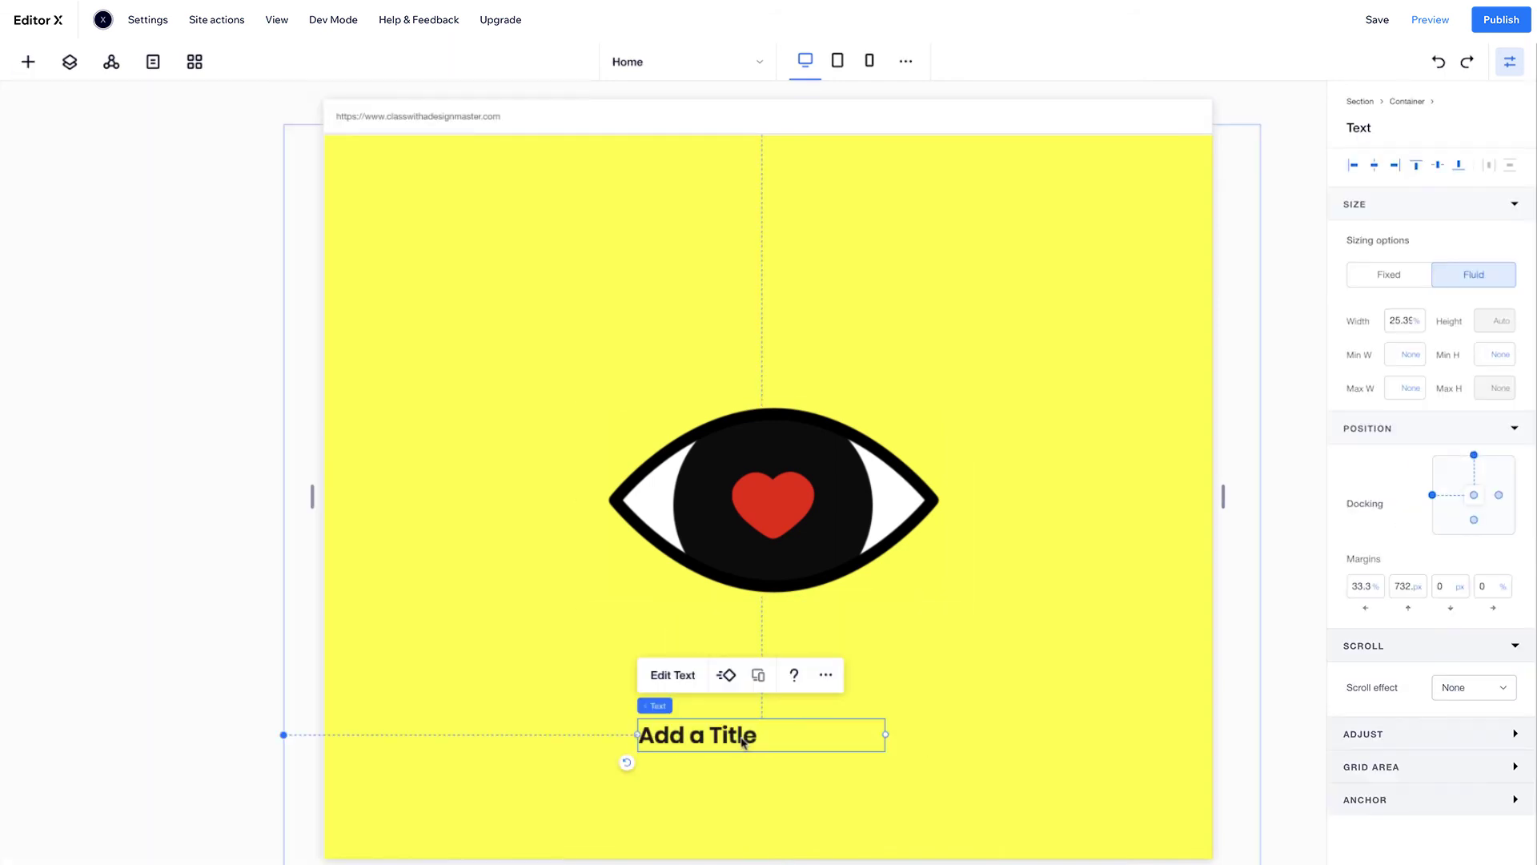
pyautogui.doubleClick(743, 740)
pyautogui.write('Looking for Love')
# Step: Change the title's typeface to a Wix font and reposition the text below the eye
pyautogui.hotkey('ctrl', 'a')
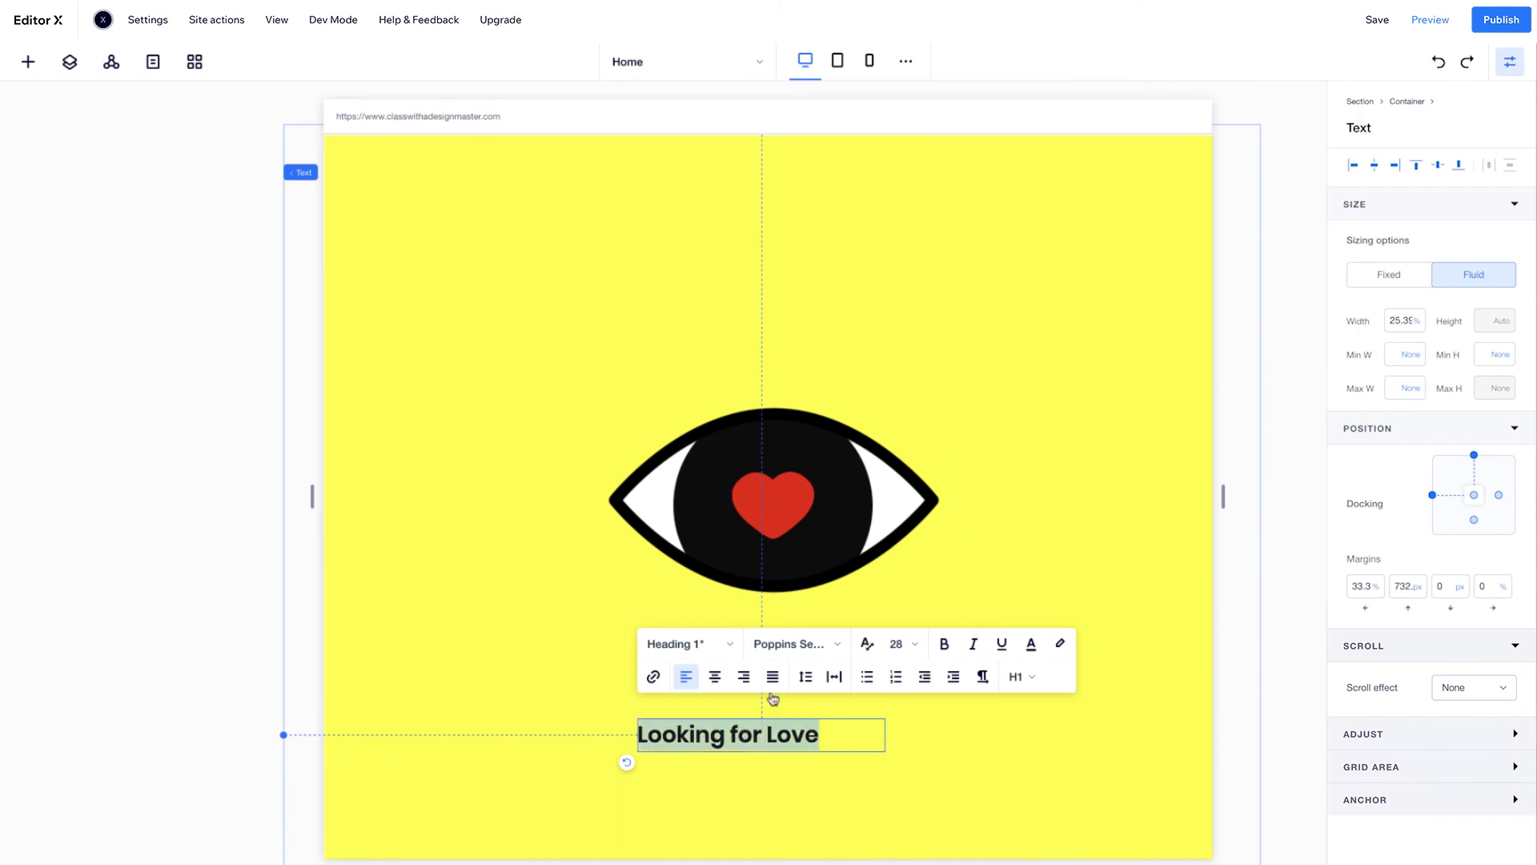
pyautogui.click(838, 651)
pyautogui.write('Wix')
pyautogui.click(810, 731)
pyautogui.moveTo(667, 736); pyautogui.dragTo(703, 721)
# Step: Insert the arrow line "↖ ↗ ↘ ↙" above "Looking for Love" and center-align the text
pyautogui.doubleClick(702, 721)
pyautogui.press('Return')
pyautogui.press('Up')
pyautogui.write('↖ ↗ ↘ ↙')
pyautogui.hotkey('ctrl', 'a')
pyautogui.click(751, 664)
pyautogui.click(755, 689)
# Step: Position the title text beneath the eye and set its scroll effect to Fixed
pyautogui.moveTo(758, 745); pyautogui.dragTo(739, 729)
pyautogui.click(1474, 687)
pyautogui.click(1465, 718)
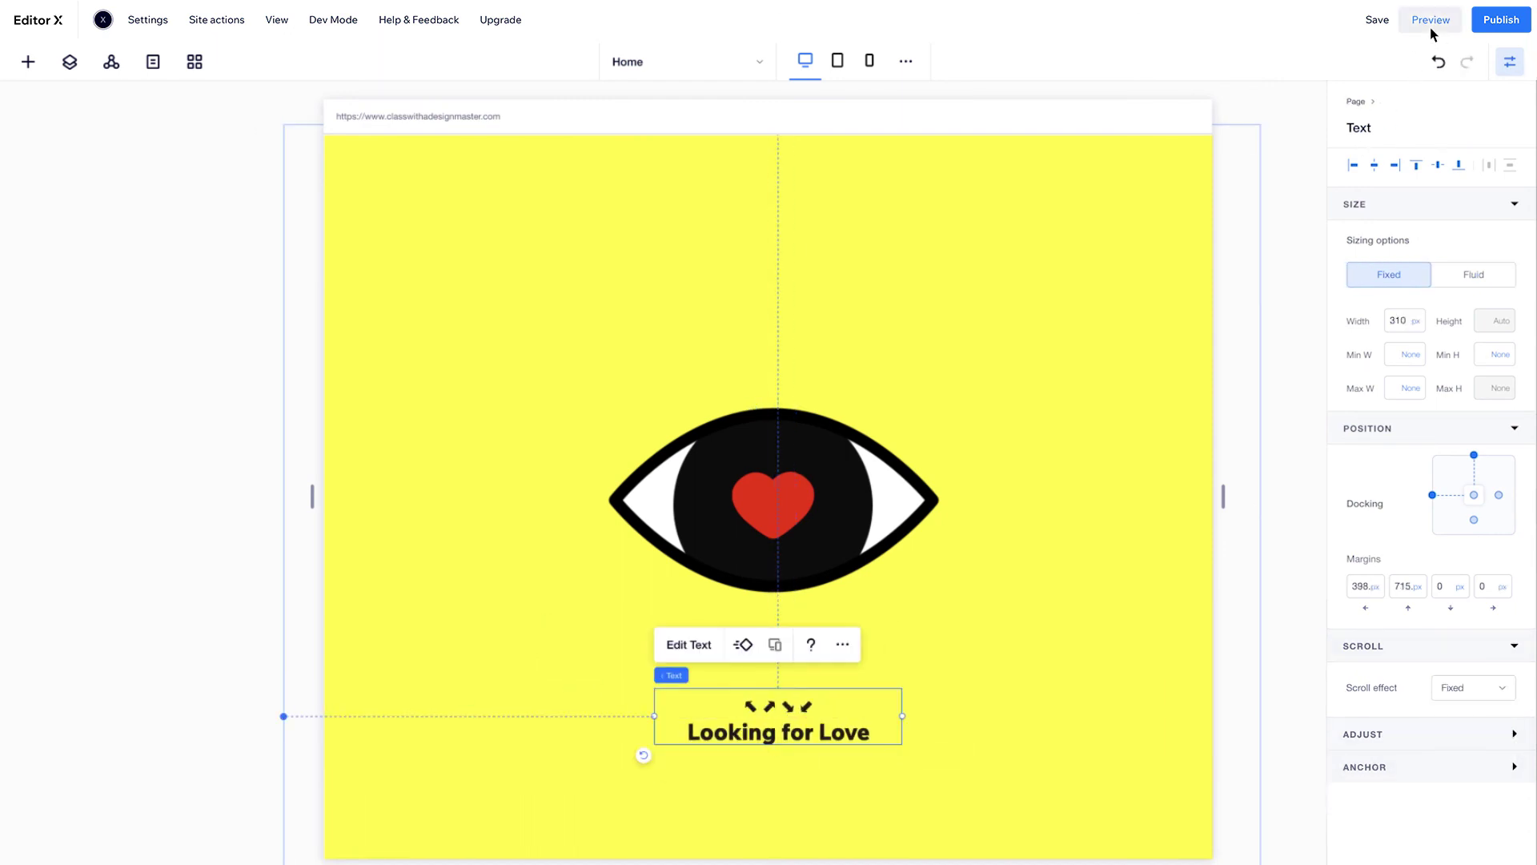